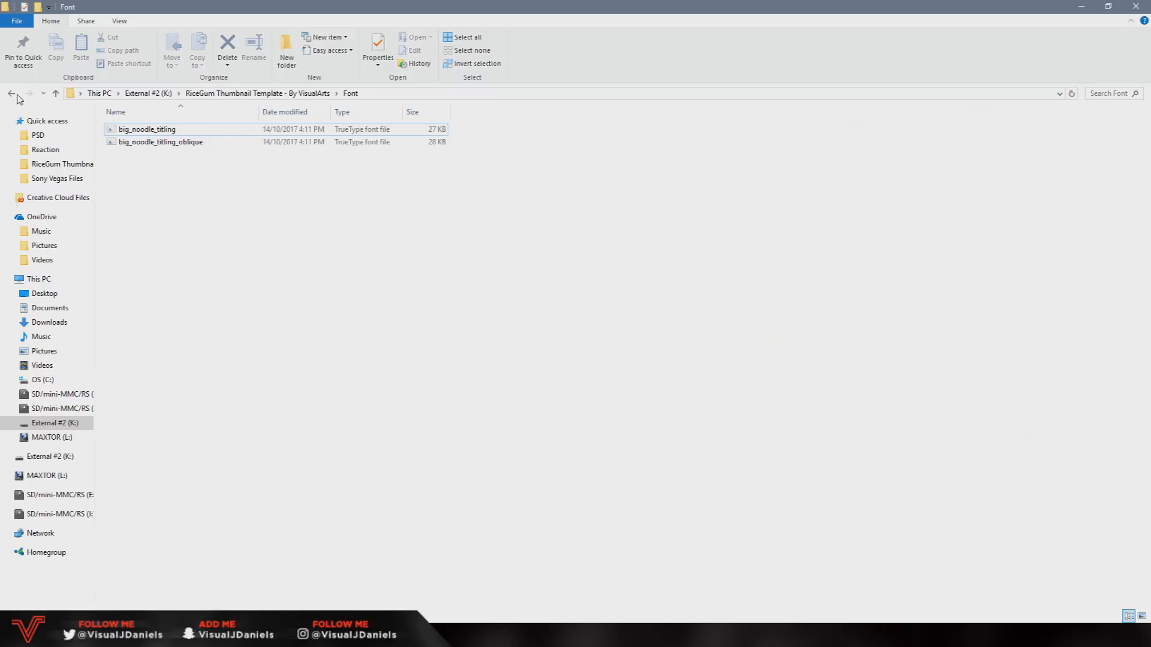
Open the Read Me text document from the template's Read Me folder
{"action": "left_click", "coordinate": [11, 94]}
{"action": "double_click", "coordinate": [203, 133]}
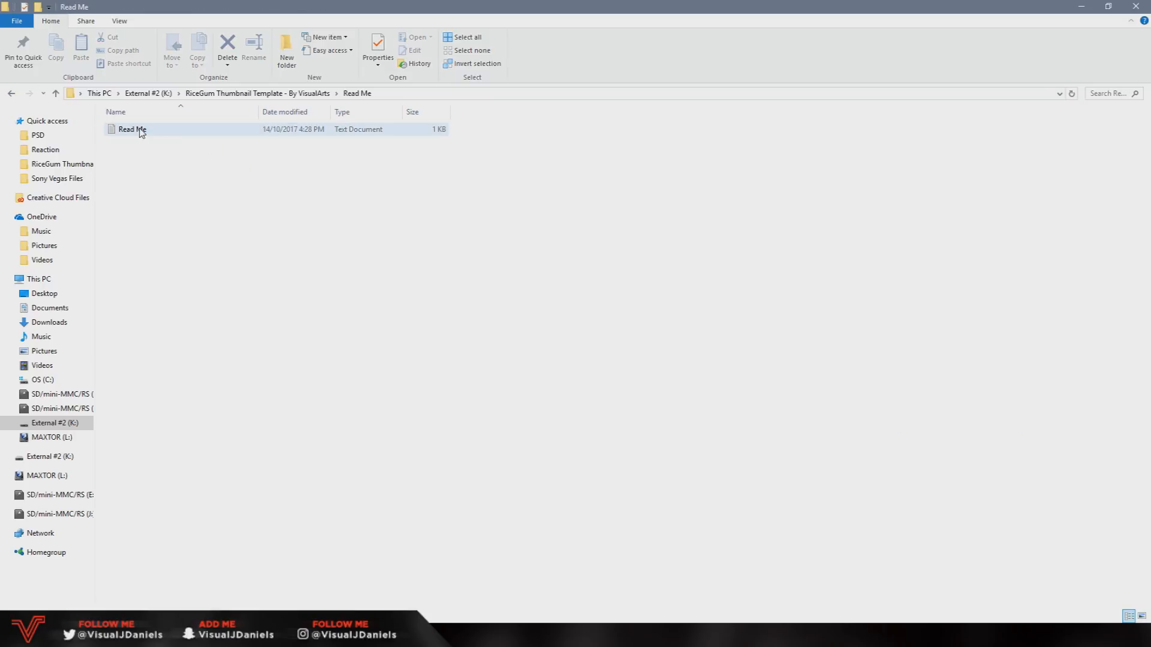
{"action": "double_click", "coordinate": [139, 129]}
Read the notes on usage rights, crediting, re-uploading or re-selling the template, and the style credit line
{"action": "left_click_drag", "start_coordinate": [606, 217], "coordinate": [174, 198]}
{"action": "left_click", "coordinate": [383, 194]}
{"action": "left_click_drag", "start_coordinate": [275, 207], "coordinate": [619, 217]}
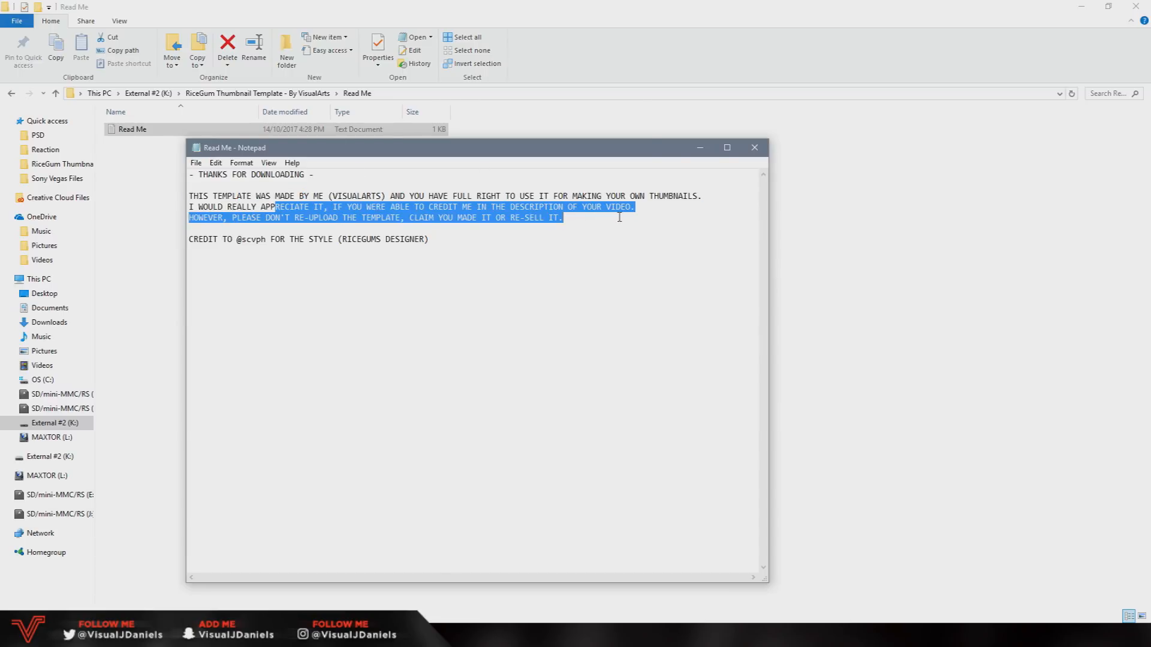
{"action": "left_click", "coordinate": [228, 217]}
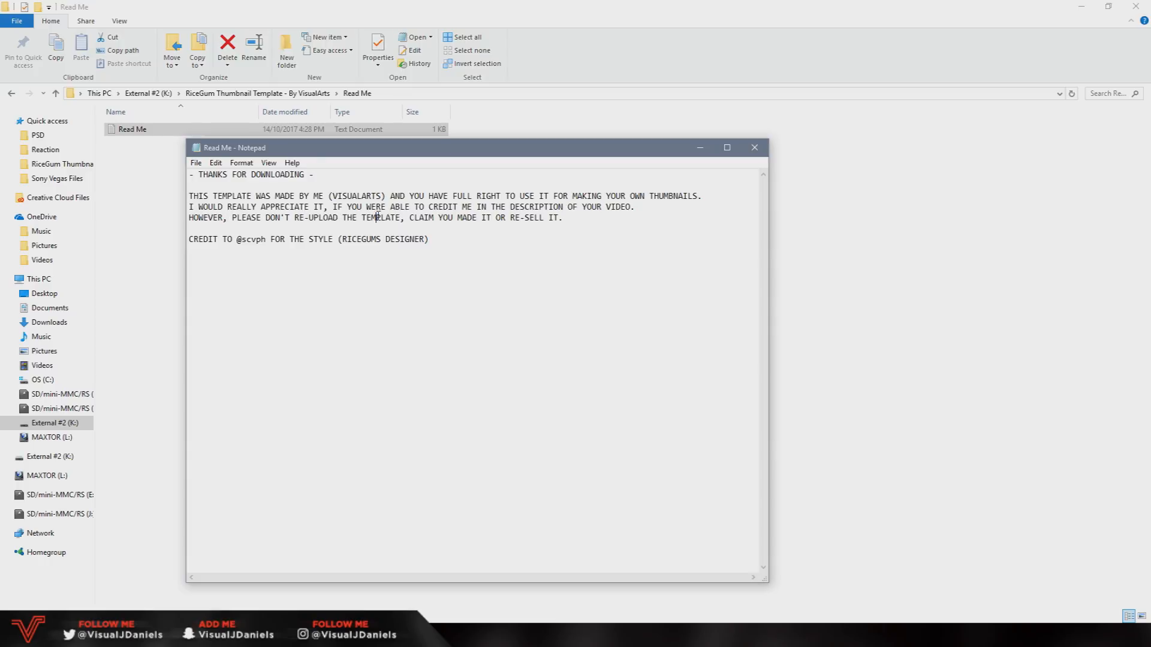
{"action": "left_click_drag", "start_coordinate": [376, 216], "coordinate": [596, 225]}
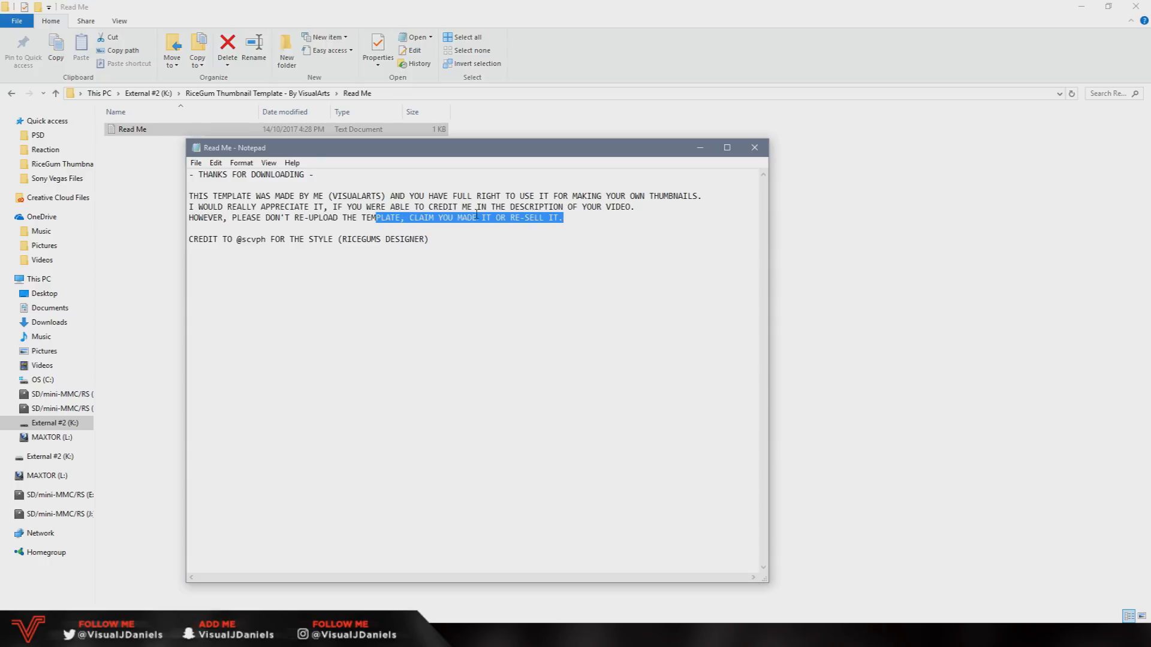
{"action": "left_click_drag", "start_coordinate": [439, 242], "coordinate": [182, 244]}
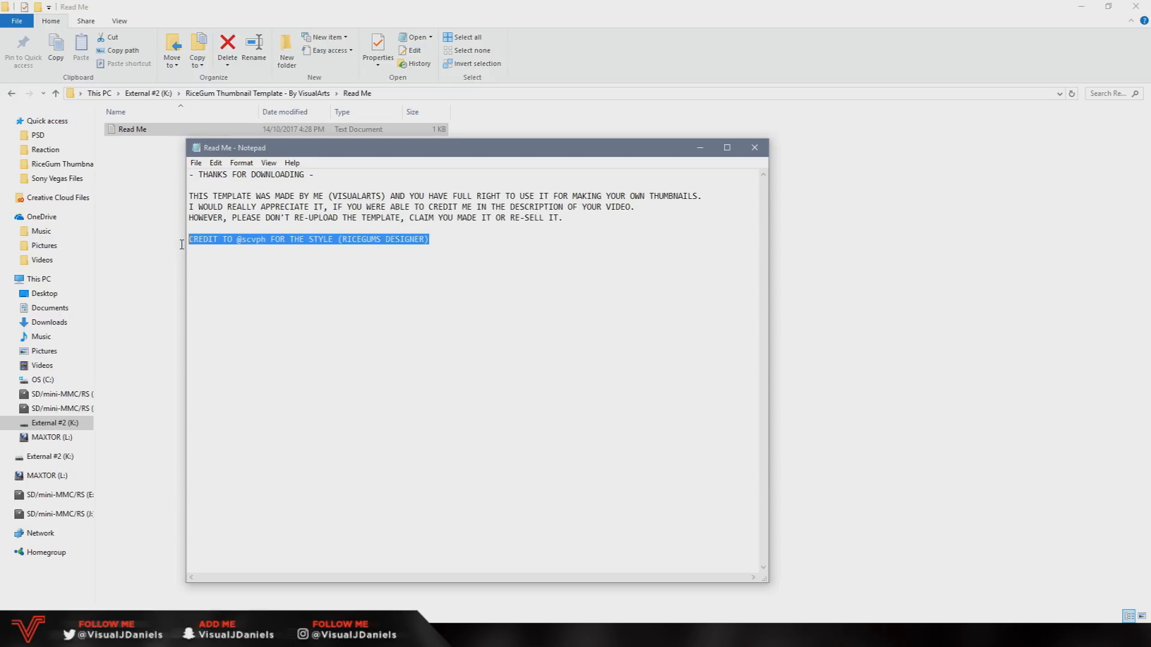
{"action": "left_click", "coordinate": [405, 240]}
{"action": "left_click_drag", "start_coordinate": [268, 240], "coordinate": [242, 239]}
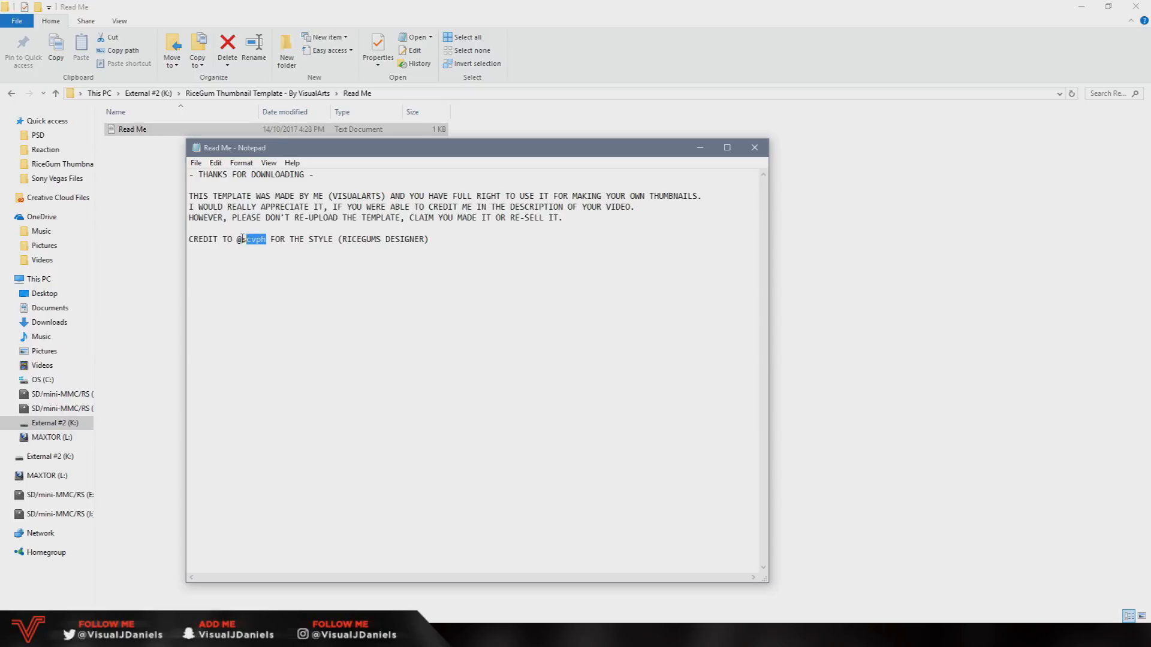
{"action": "left_click", "coordinate": [514, 256]}
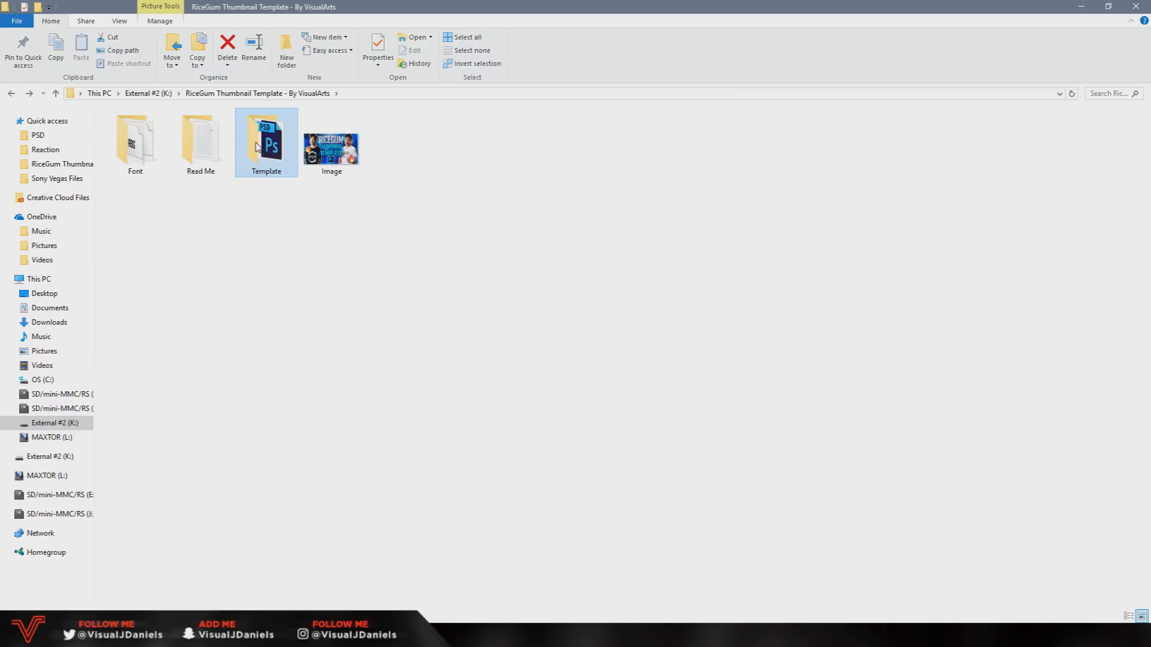
Look at the Photoshop file in the Template folder, and view the preview image in the main template folder
{"action": "double_click", "coordinate": [256, 147]}
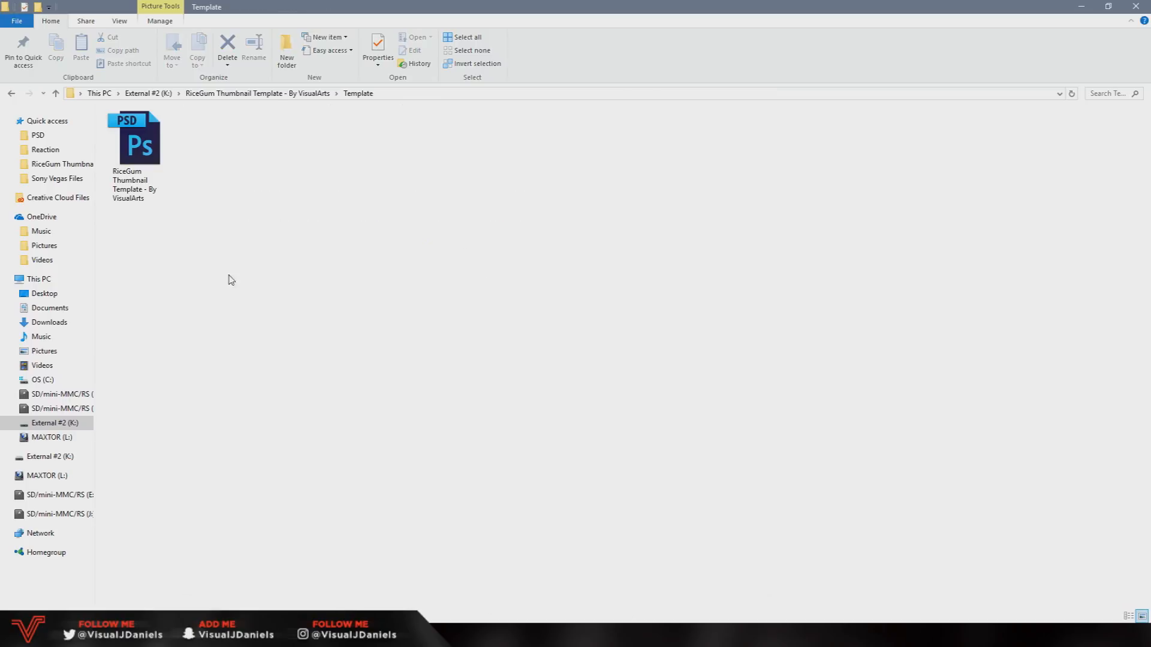
{"action": "left_click_drag", "start_coordinate": [192, 211], "coordinate": [112, 117]}
{"action": "left_click", "coordinate": [221, 240]}
{"action": "left_click", "coordinate": [134, 159]}
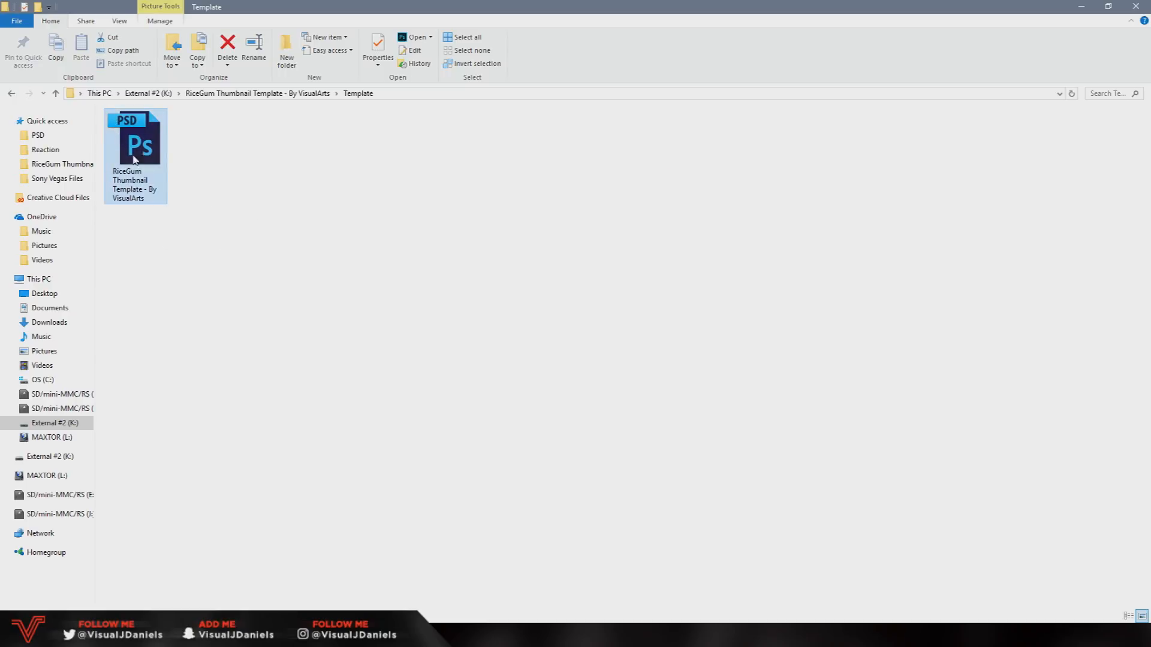
{"action": "left_click", "coordinate": [12, 94]}
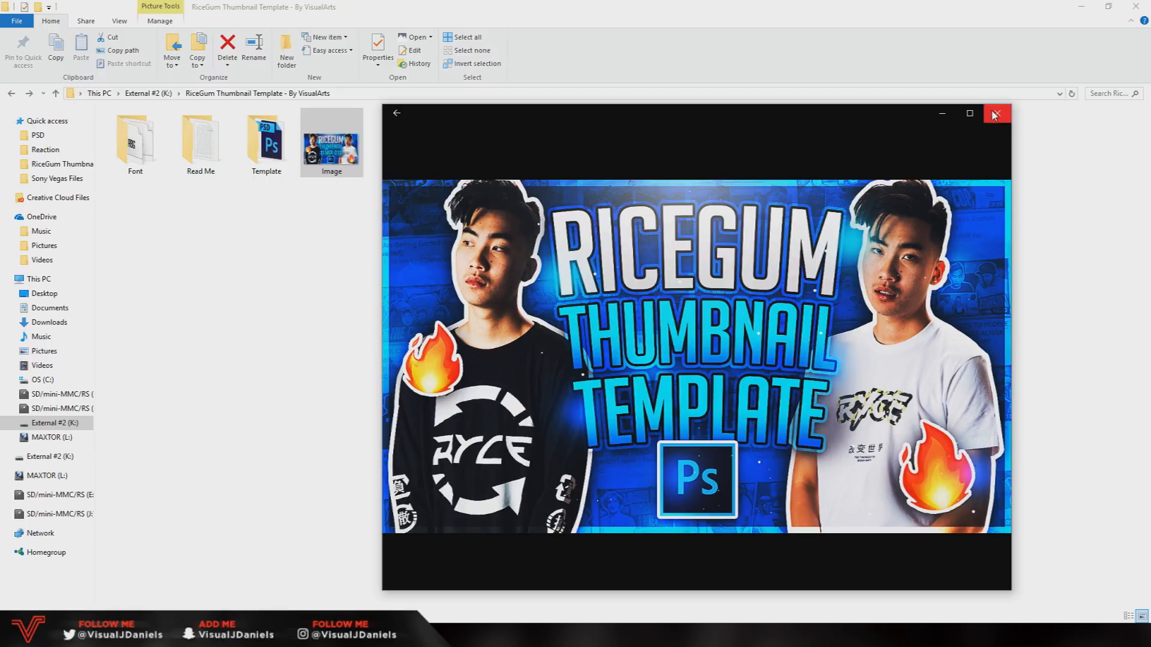
{"action": "left_click", "coordinate": [997, 113]}
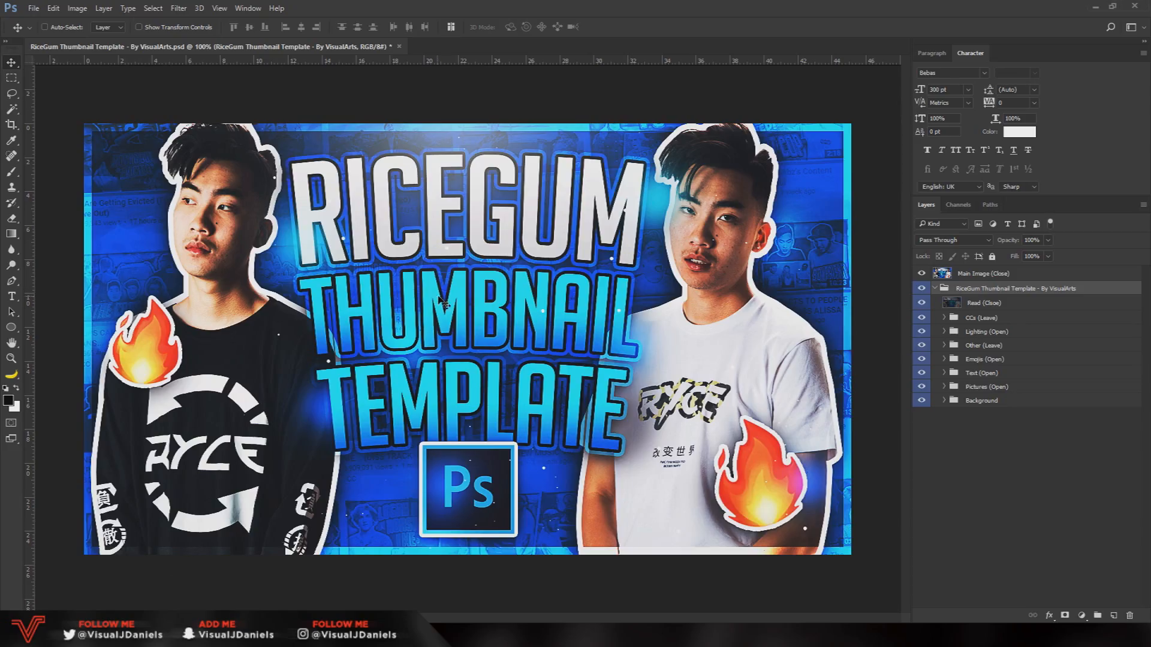
Hide the Main Image (Close) layer and the Read (Close) instruction layer inside the RiceGum Thumbnail Template group
{"action": "left_click", "coordinate": [936, 289]}
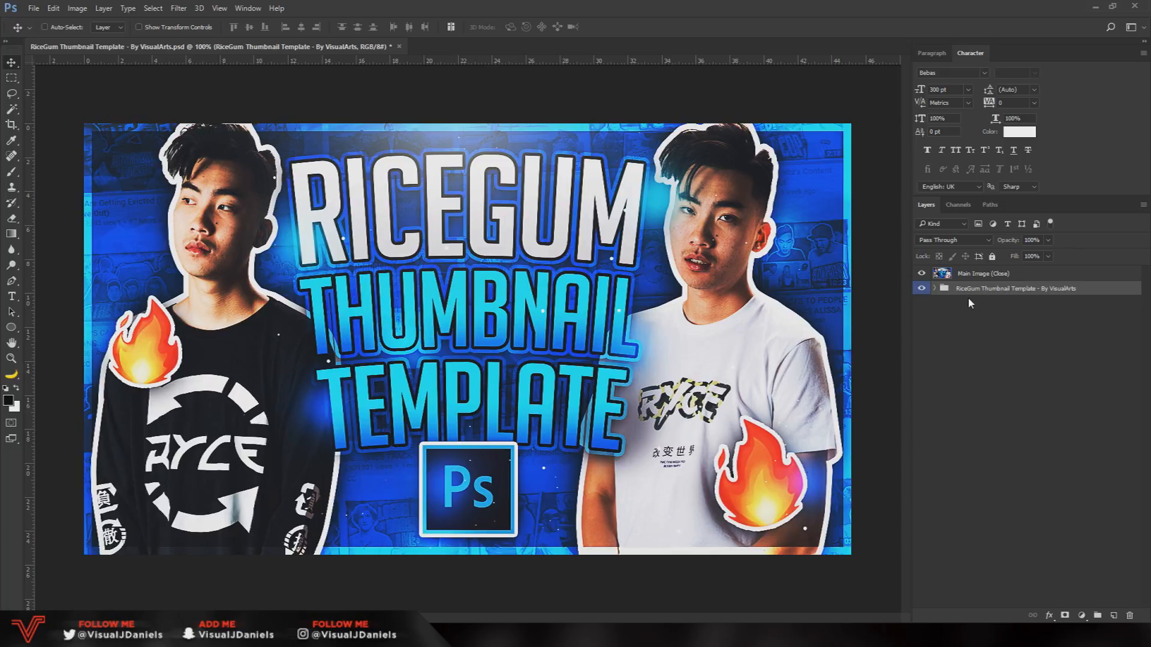
{"action": "left_click", "coordinate": [922, 273]}
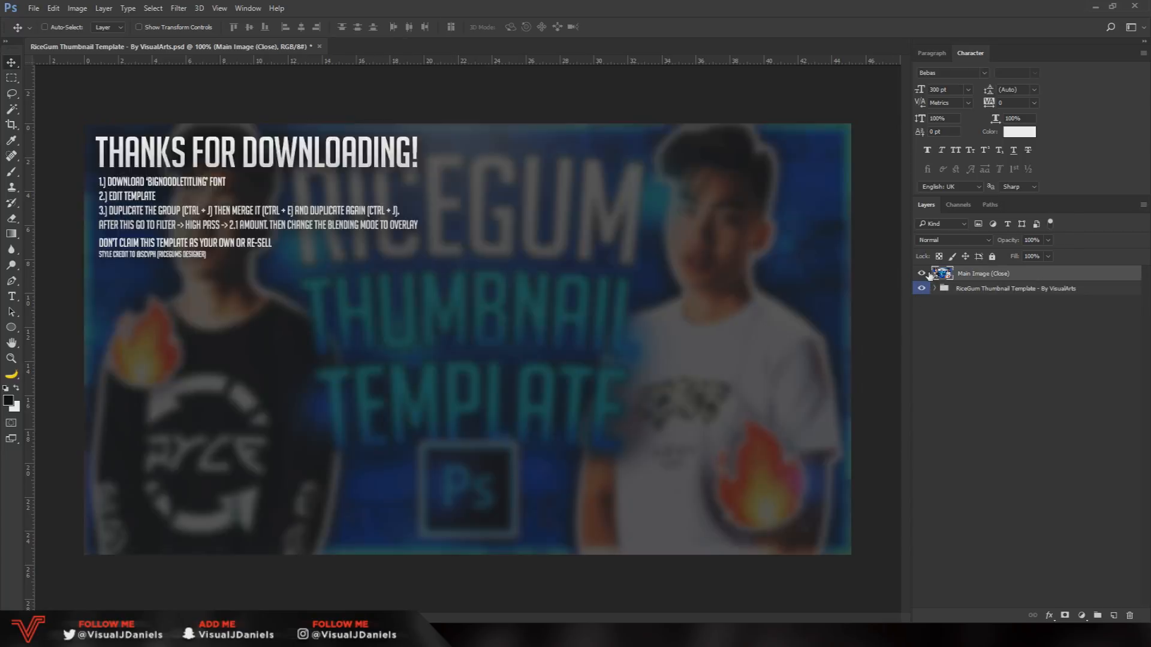
{"action": "left_click", "coordinate": [922, 273]}
{"action": "left_click", "coordinate": [921, 274]}
{"action": "left_click", "coordinate": [936, 288]}
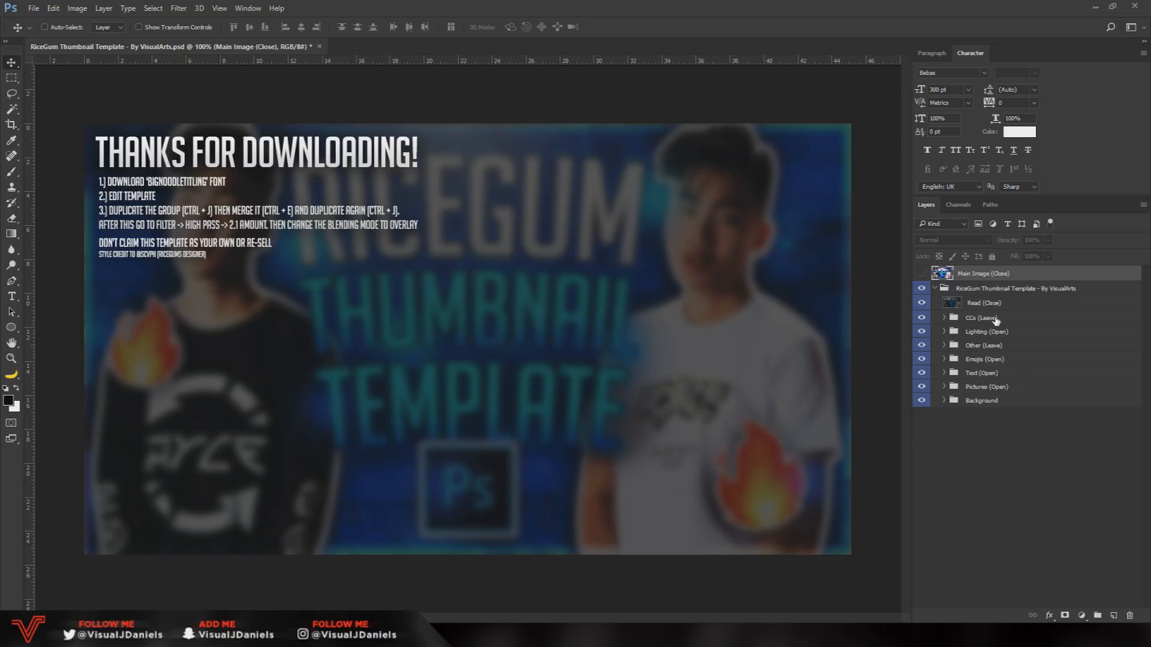
{"action": "left_click", "coordinate": [977, 303]}
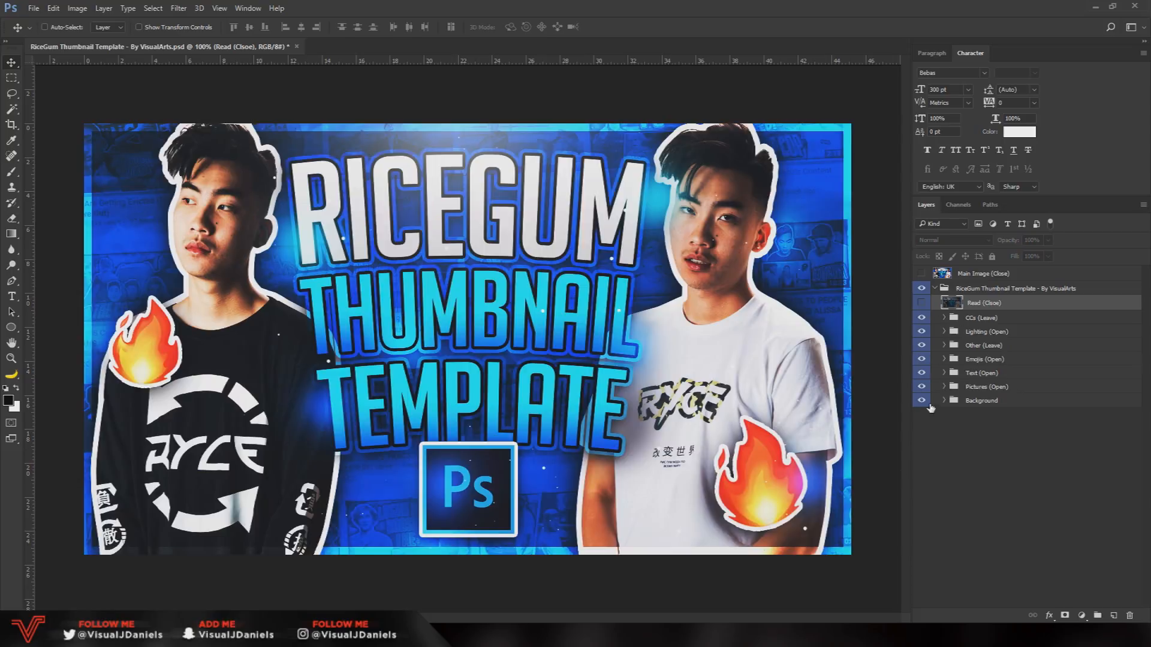
Examine the contents of the CCs (Leave) group and compare the thumbnail with the group hidden and shown
{"action": "left_click", "coordinate": [963, 320]}
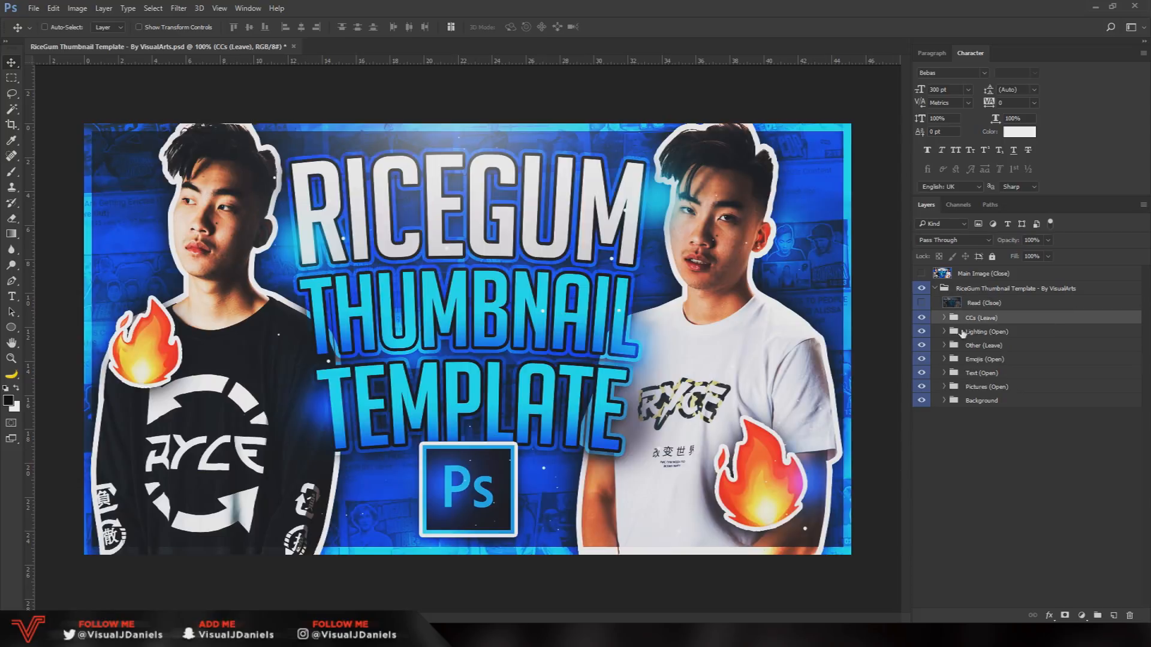
{"action": "left_click", "coordinate": [945, 318]}
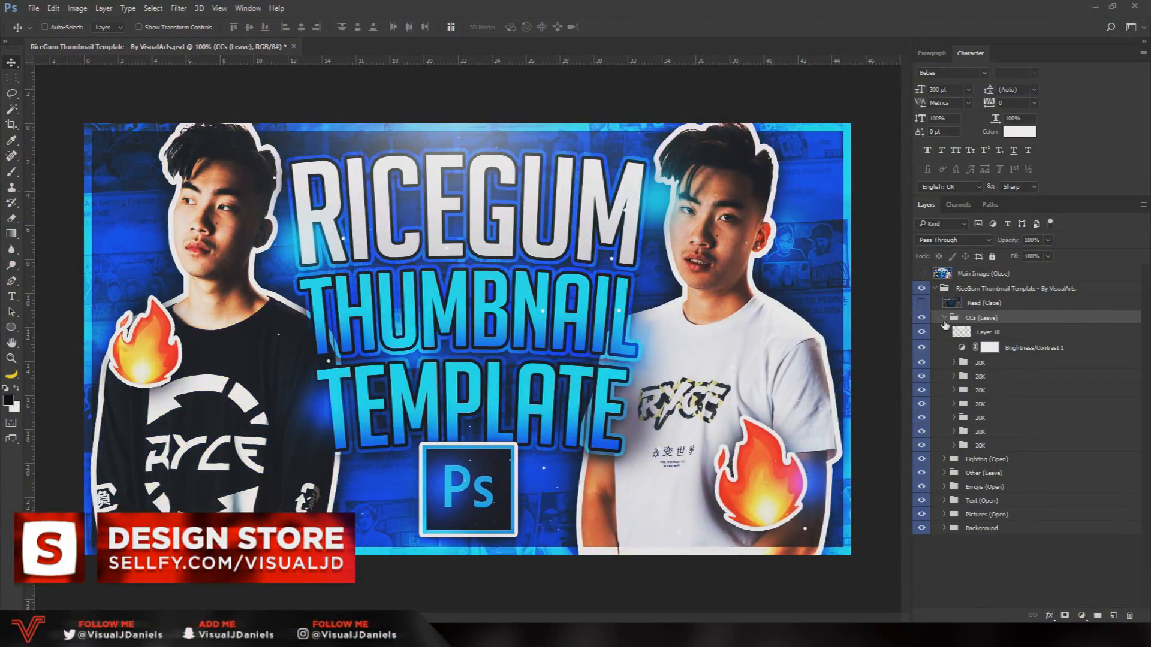
{"action": "left_click", "coordinate": [945, 317]}
{"action": "left_click", "coordinate": [921, 317]}
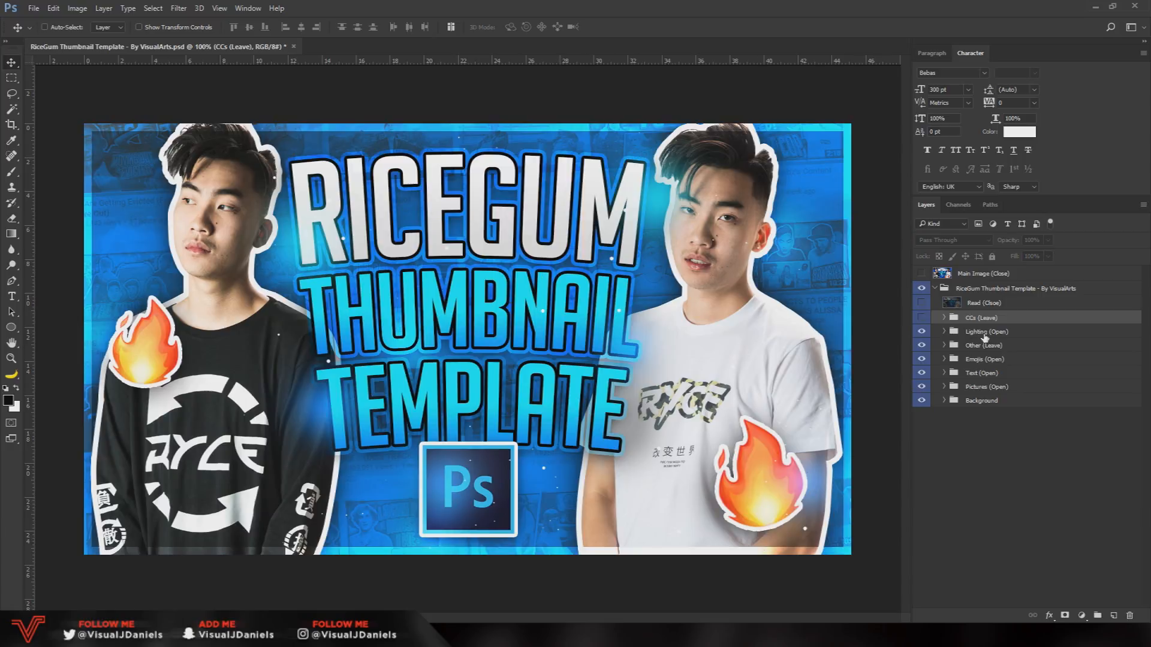
{"action": "left_click", "coordinate": [921, 318]}
{"action": "left_click", "coordinate": [1048, 256]}
{"action": "mouse_move", "coordinate": [1048, 256]}
{"action": "left_mouse_down"}
{"action": "mouse_move", "coordinate": [1032, 258]}
{"action": "mouse_move", "coordinate": [1049, 256]}
{"action": "left_mouse_up"}
{"action": "left_click", "coordinate": [986, 322]}
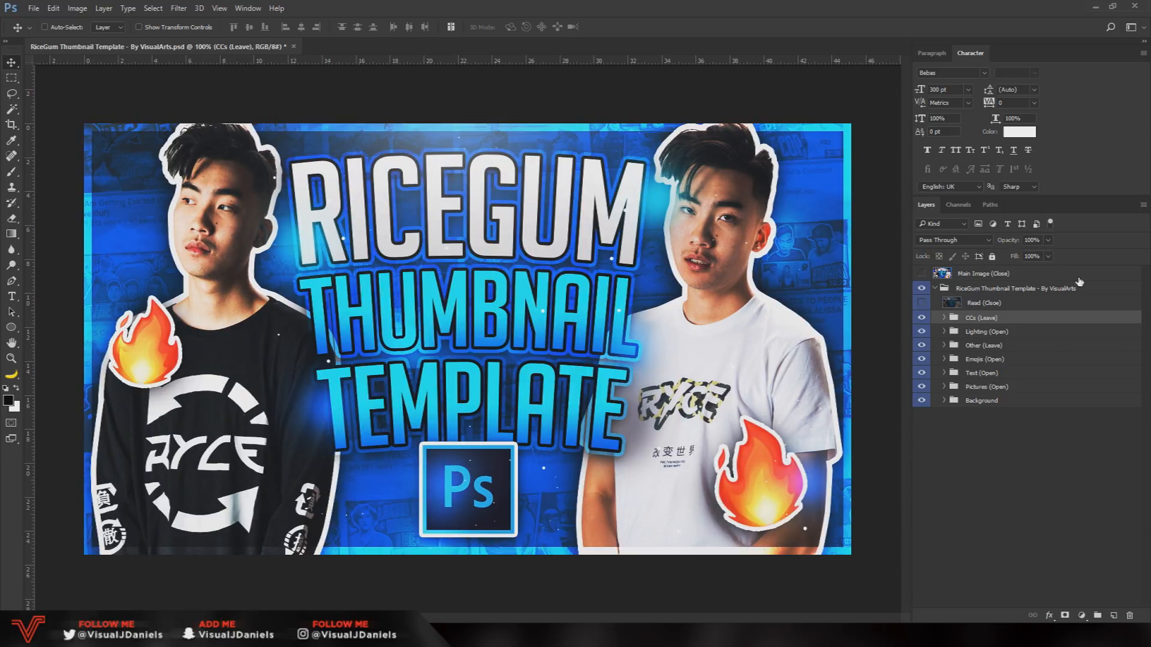
Examine the Lighting (Open) group, including its Change Colour adjustment and Layer 12
{"action": "left_click", "coordinate": [944, 332]}
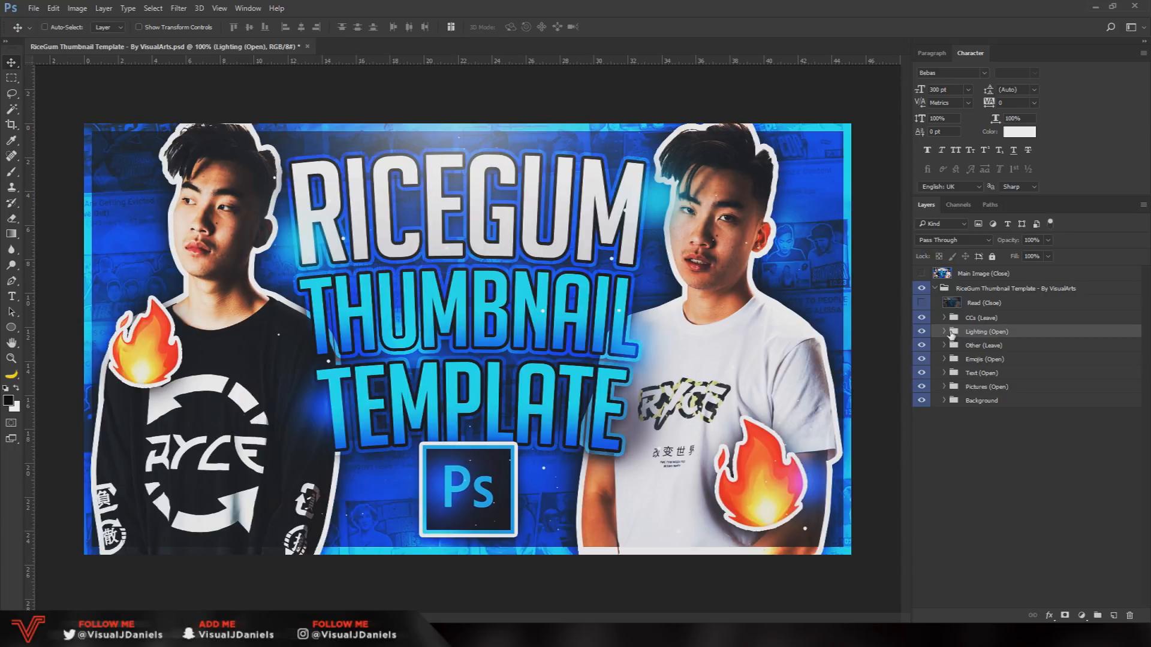
{"action": "left_click", "coordinate": [944, 332]}
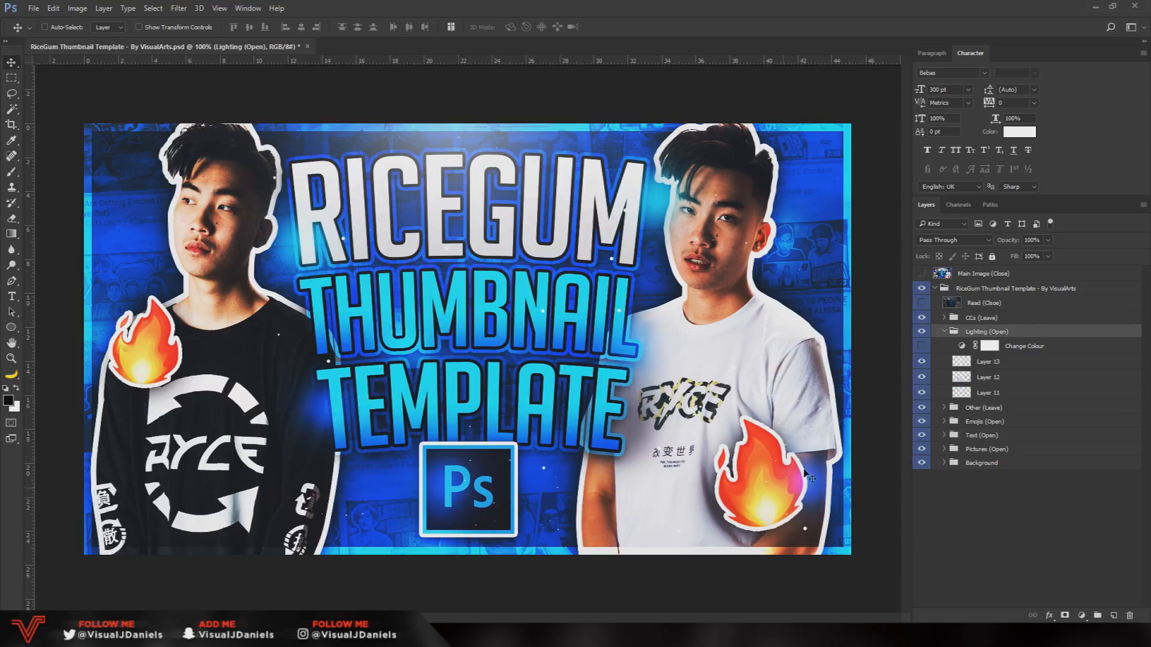
{"action": "left_click", "coordinate": [1063, 348]}
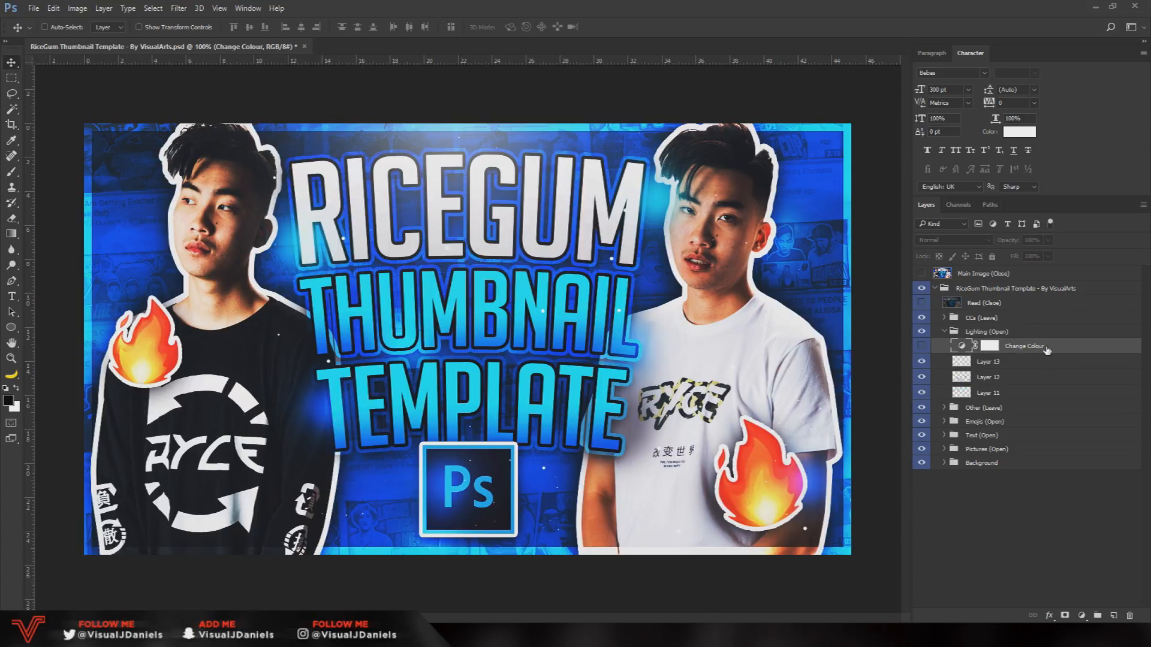
{"action": "left_click", "coordinate": [986, 379]}
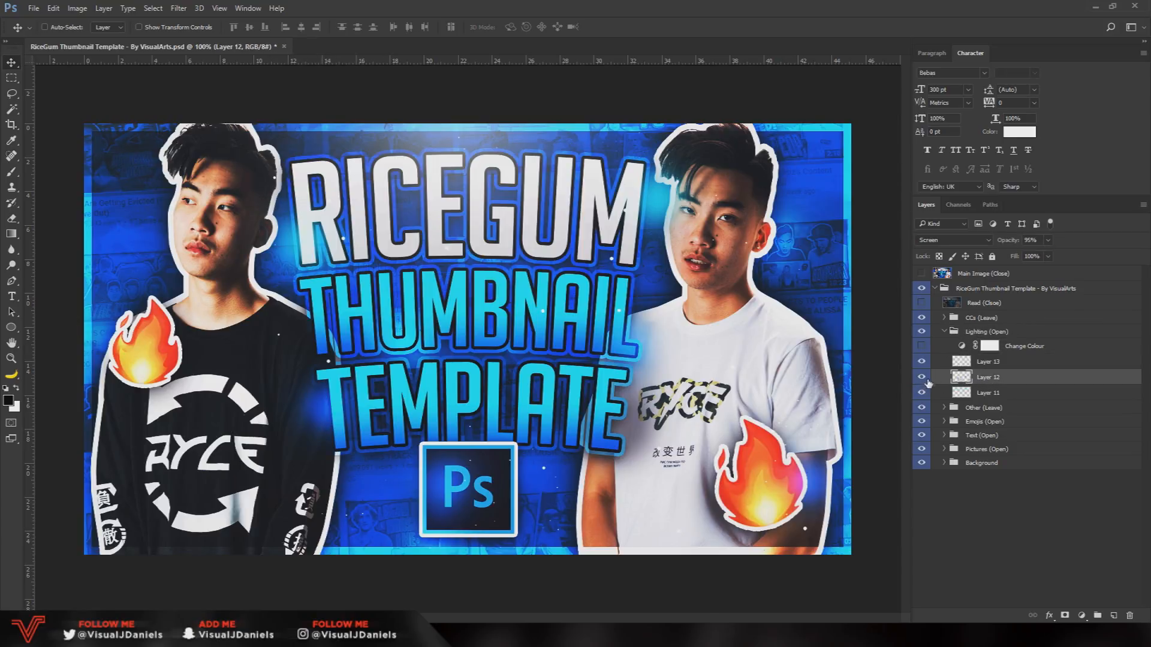
{"action": "left_click", "coordinate": [944, 332]}
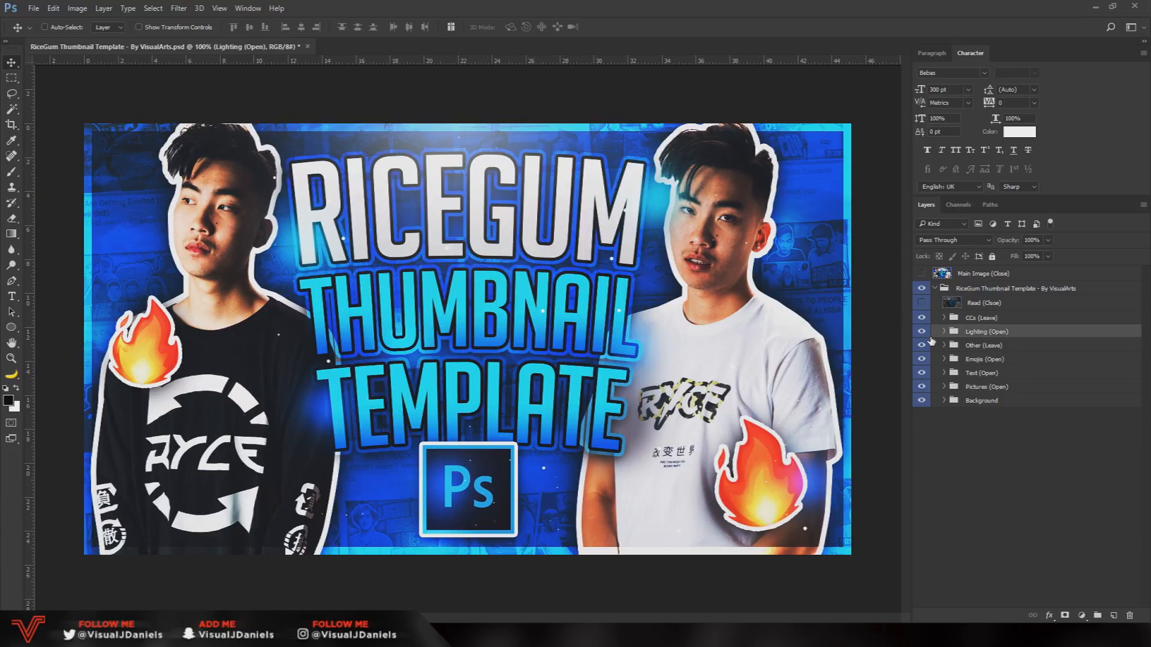
Examine the layers of the Other (Leave) group, including Layer 9 and Outer Bar
{"action": "left_click", "coordinate": [971, 346]}
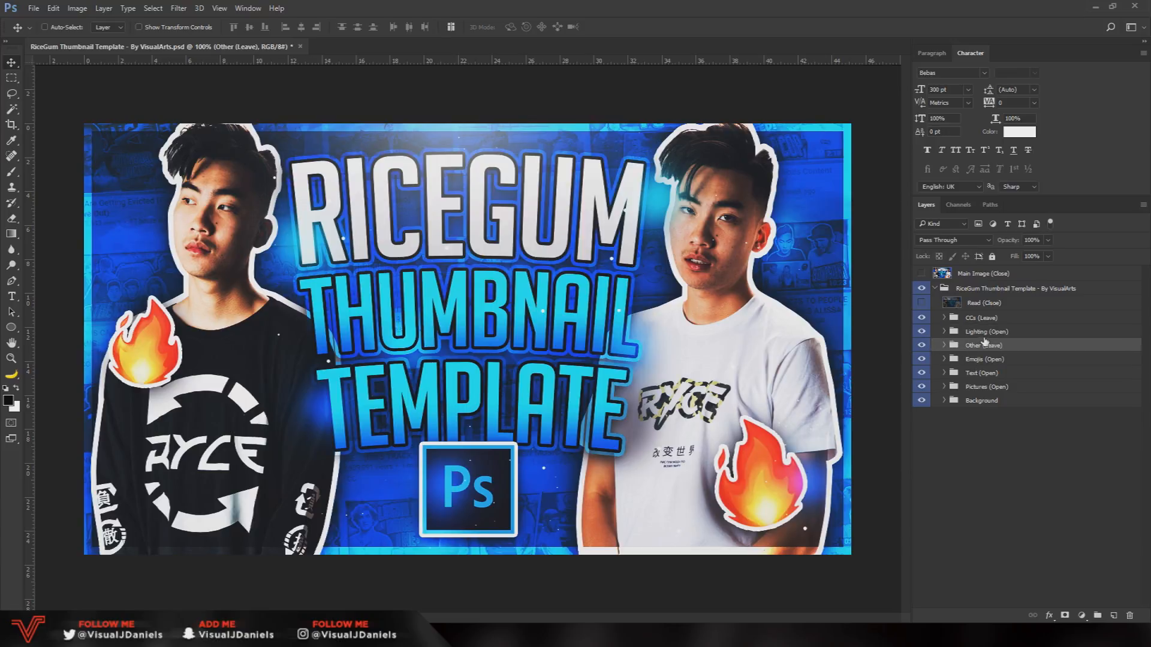
{"action": "left_click", "coordinate": [944, 345]}
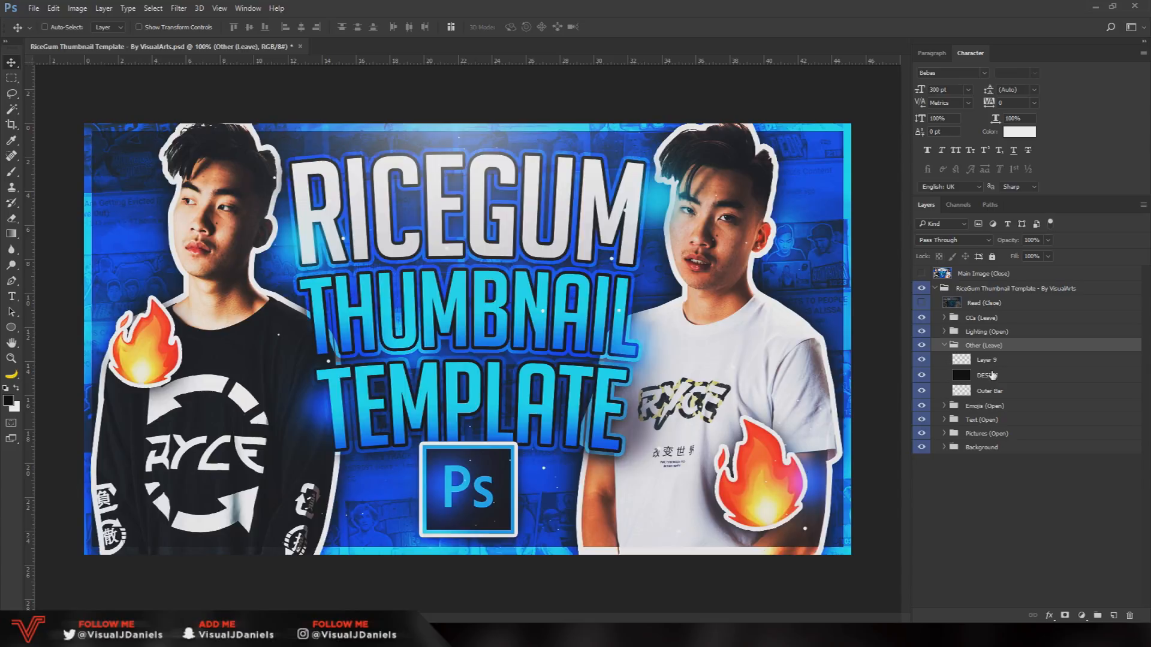
{"action": "left_click", "coordinate": [995, 359]}
{"action": "left_click", "coordinate": [996, 392]}
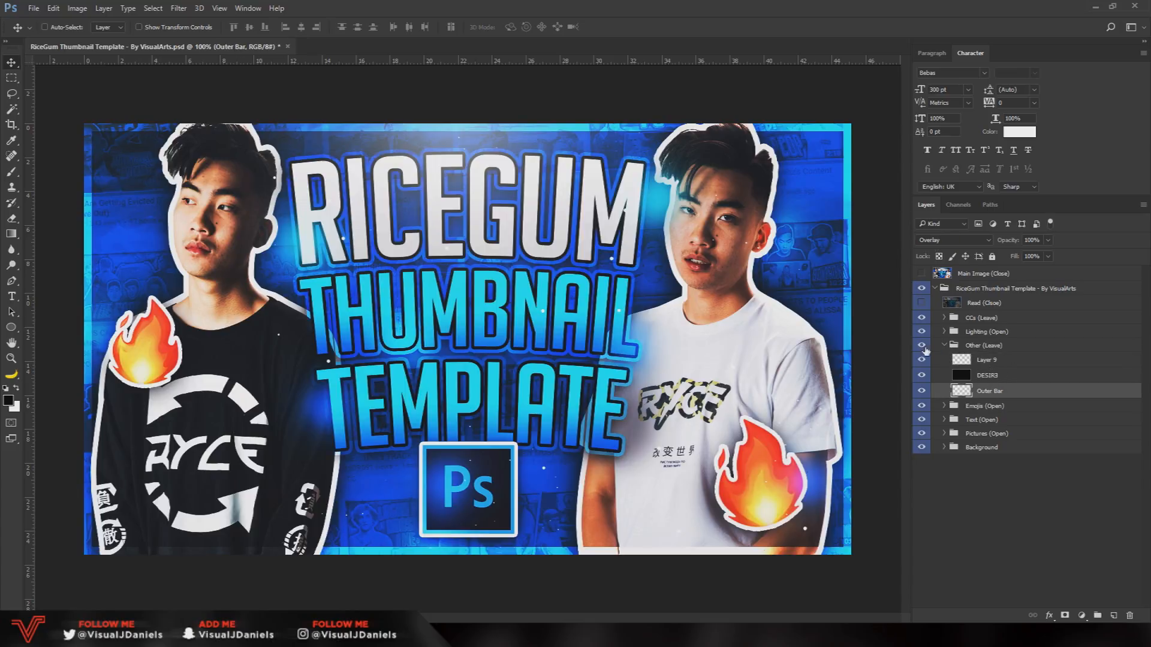
{"action": "left_click", "coordinate": [953, 348]}
{"action": "left_click", "coordinate": [944, 346]}
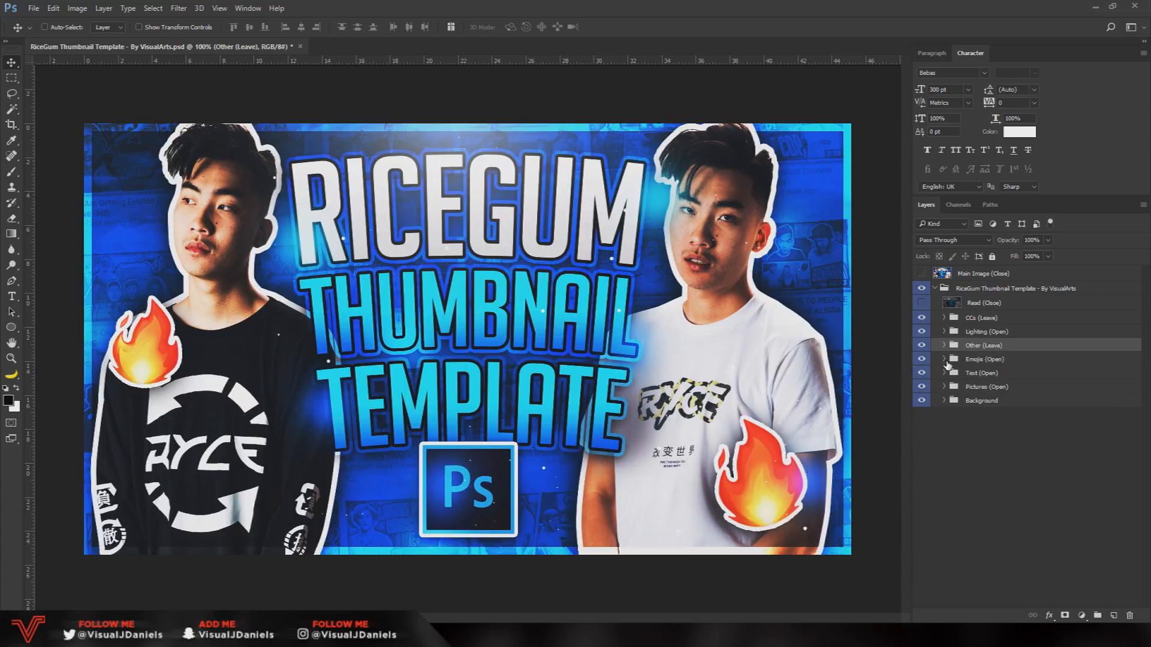
Expand the Emojis (Open) group, and in Chrome save the sad emoji PNG as Sad_Face_Emoji_large in the Pictures folder
{"action": "left_click", "coordinate": [944, 359]}
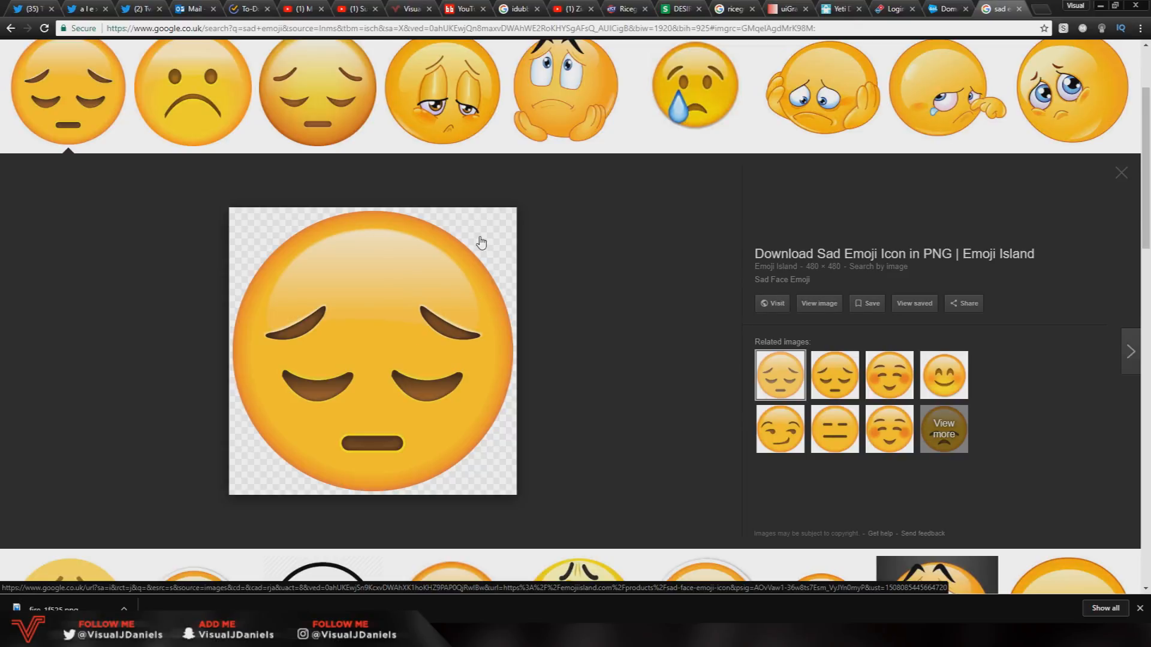
{"action": "scroll", "coordinate": [480, 243], "scroll_direction": "up", "scroll_amount": 2}
{"action": "scroll", "coordinate": [474, 246], "scroll_direction": "down", "scroll_amount": 3}
{"action": "right_click", "coordinate": [372, 252]}
{"action": "left_click", "coordinate": [435, 377]}
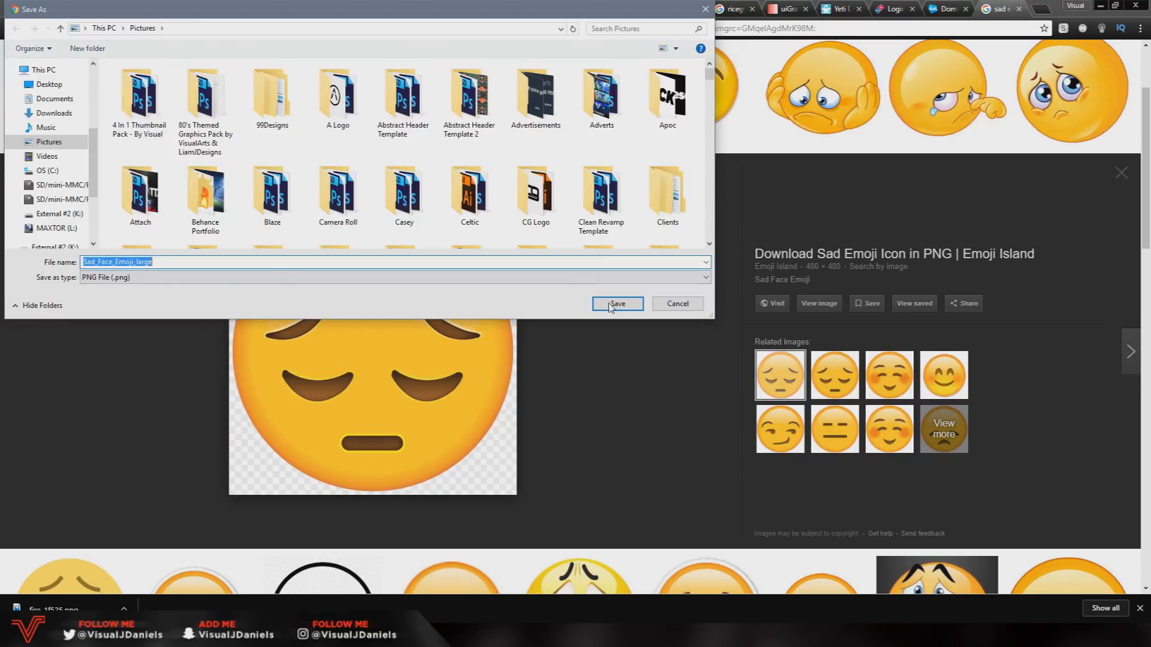
{"action": "left_click", "coordinate": [613, 299]}
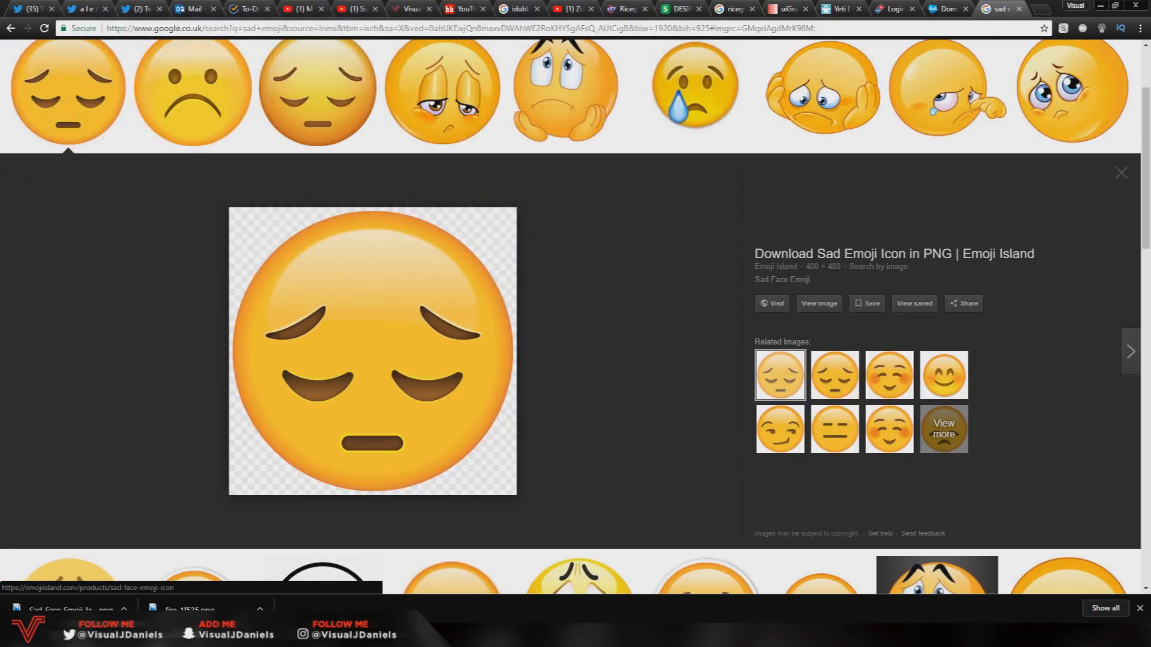
{"action": "left_click", "coordinate": [71, 611]}
Switch back to Photoshop, move the Fire Emoji 2 flame slightly up towards the man's collar and clear its layer style
{"action": "key", "text": "alt+Tab"}
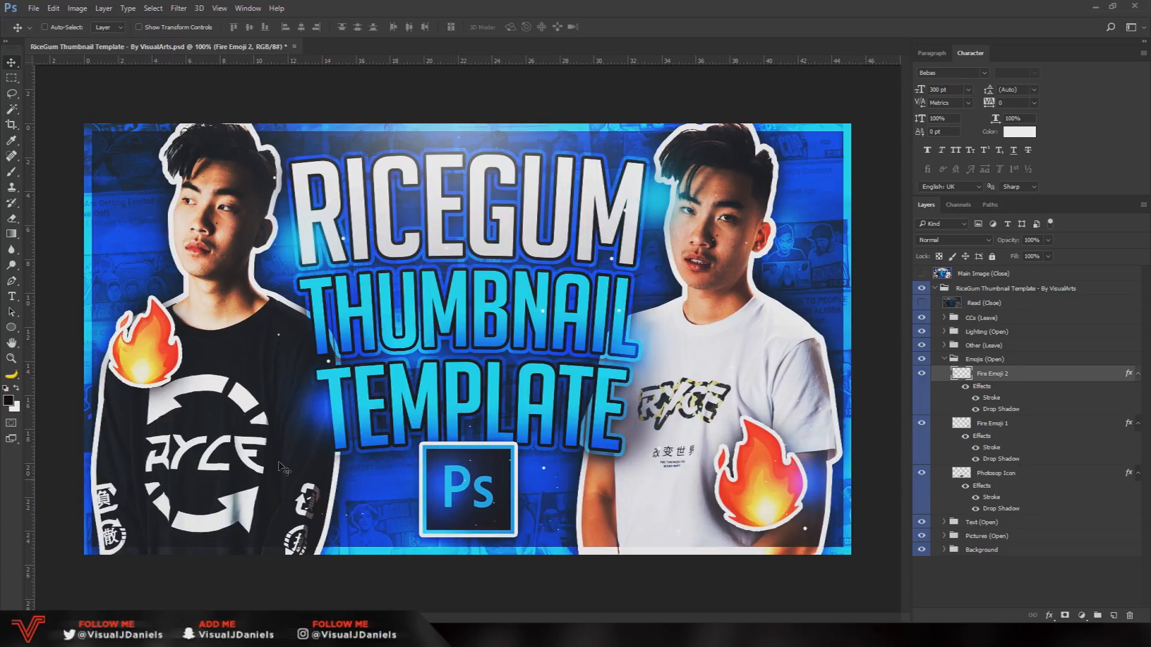
{"action": "left_click", "coordinate": [312, 231]}
{"action": "left_click_drag", "start_coordinate": [120, 355], "coordinate": [156, 348]}
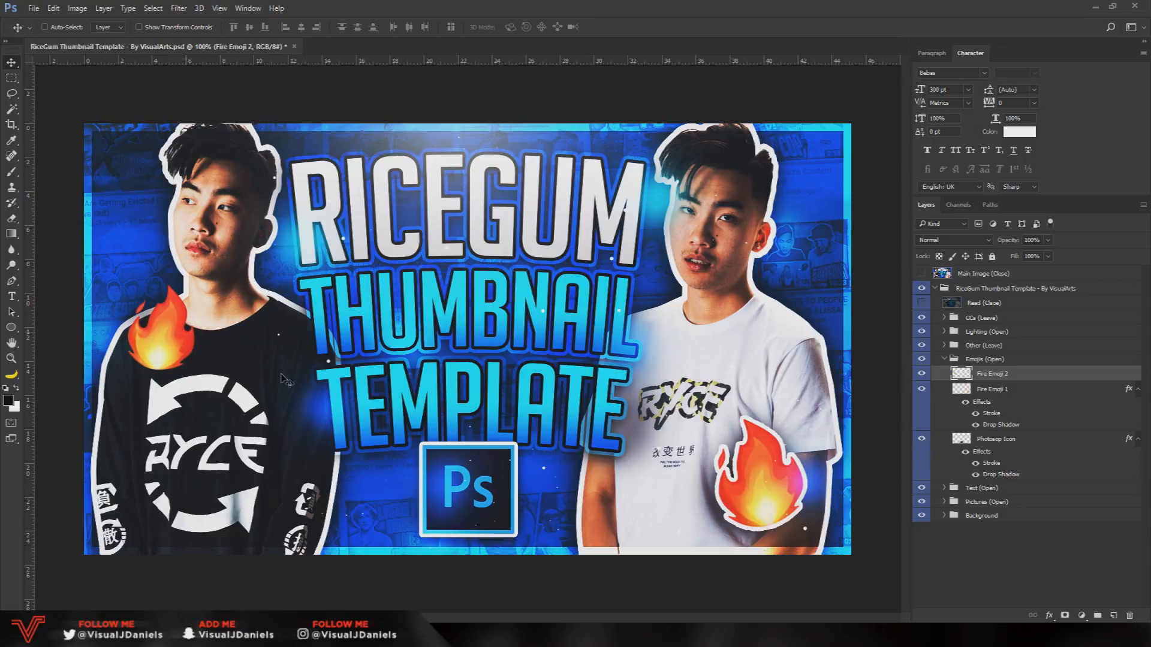
Copy the layer style of Fire Emoji 1 and paste it onto the Fire Emoji 2 layer
{"action": "right_click", "coordinate": [1011, 393]}
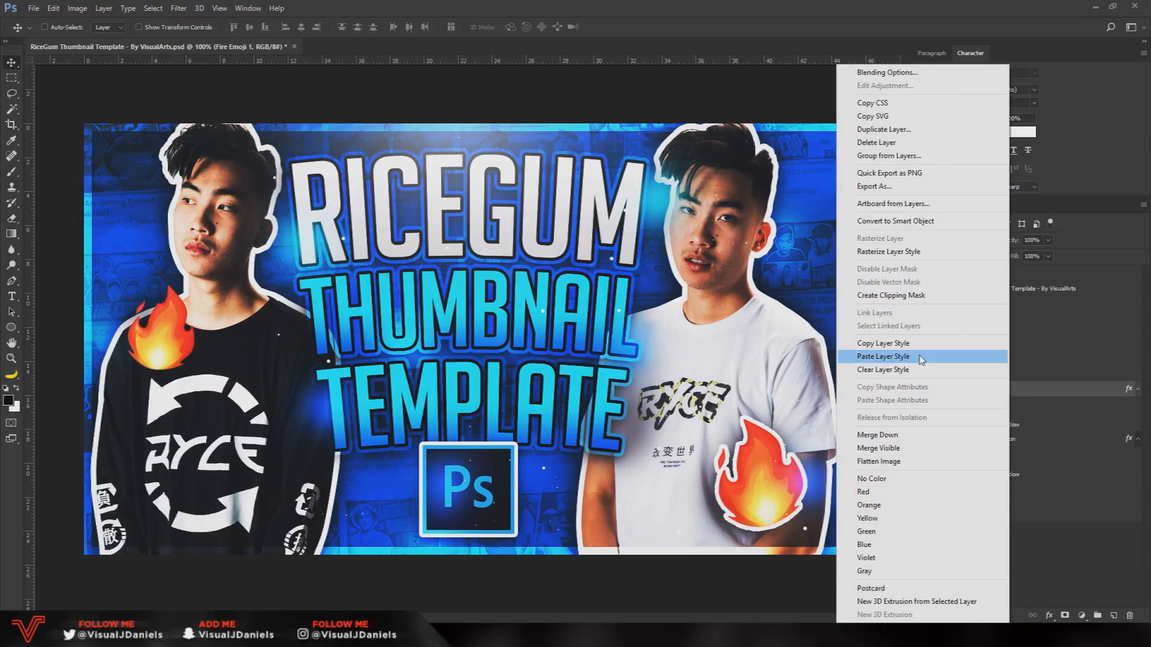
{"action": "left_click", "coordinate": [897, 344]}
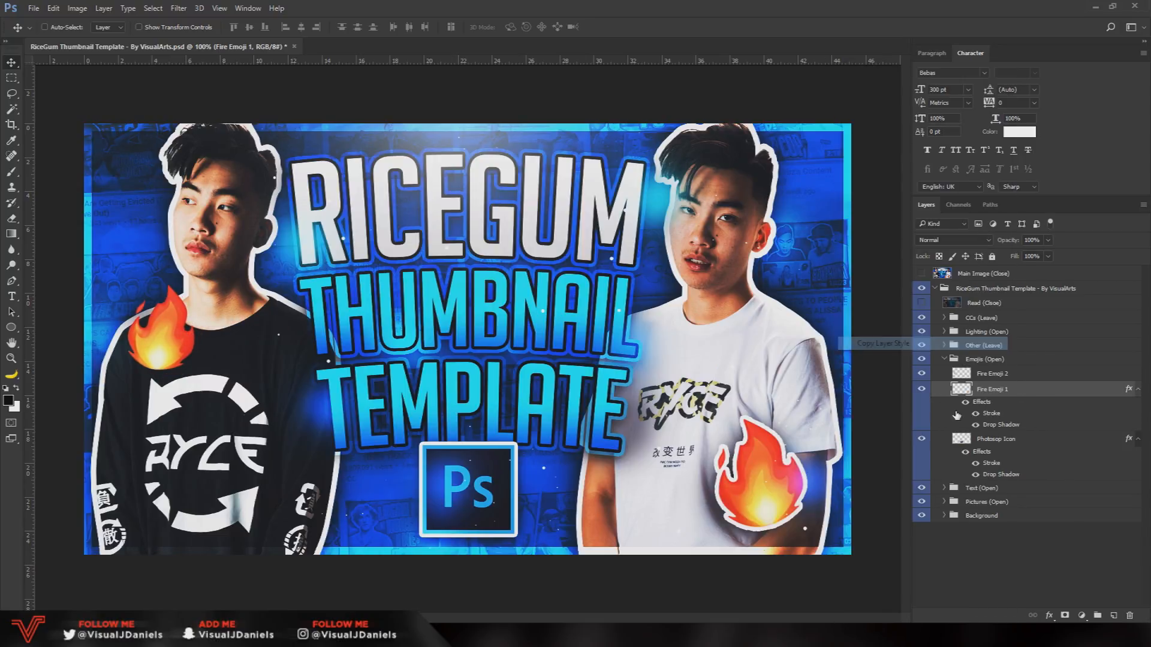
{"action": "right_click", "coordinate": [1015, 378]}
{"action": "left_click", "coordinate": [898, 356]}
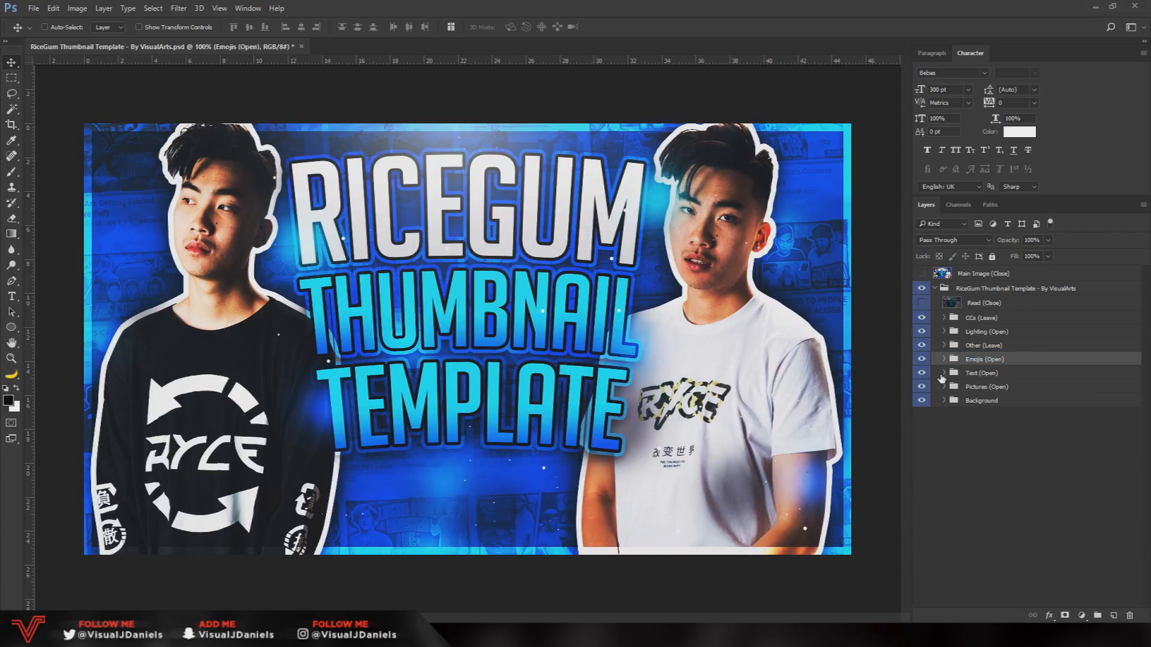
Expand the Text (Open) group and replace the RICEGUM title line with a person's first name in capitals
{"action": "left_click", "coordinate": [944, 374]}
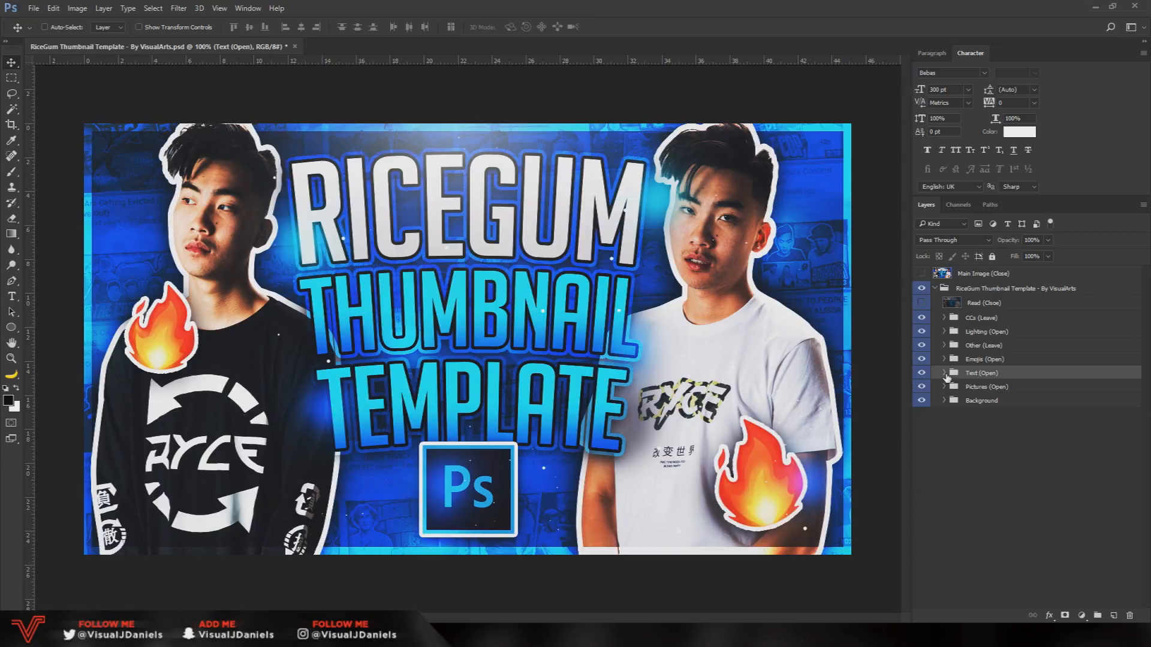
{"action": "left_click", "coordinate": [944, 373]}
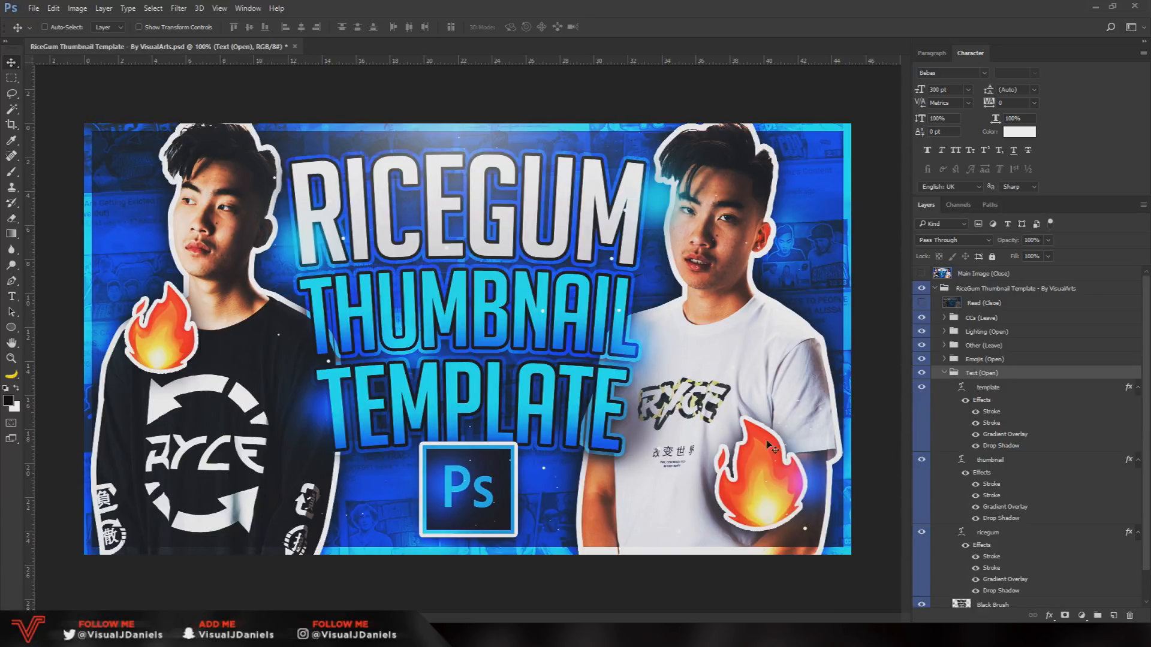
{"action": "scroll", "coordinate": [943, 487], "scroll_direction": "down", "scroll_amount": 2}
{"action": "key", "text": "t"}
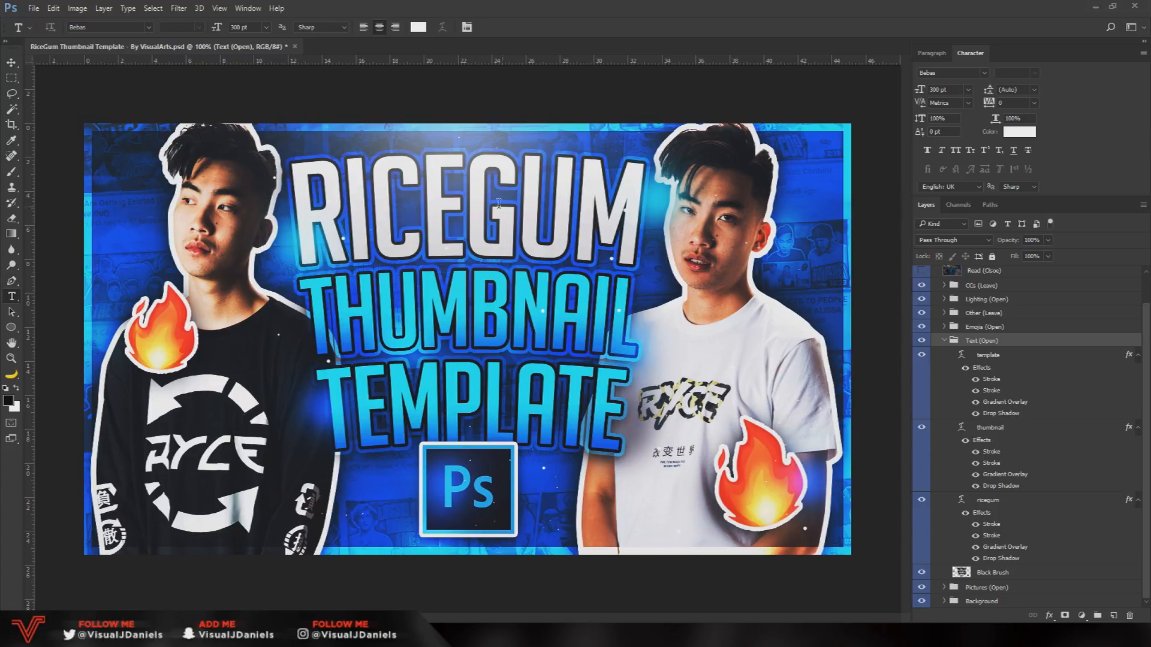
{"action": "double_click", "coordinate": [430, 190]}
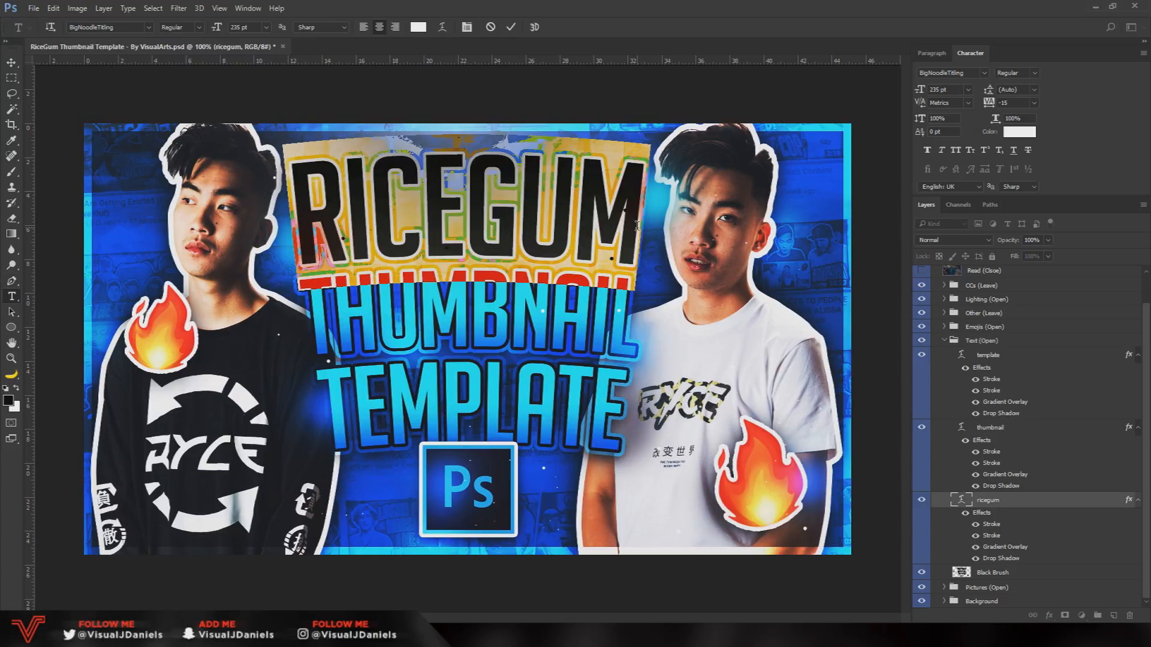
{"action": "type", "text": "JAMES"}
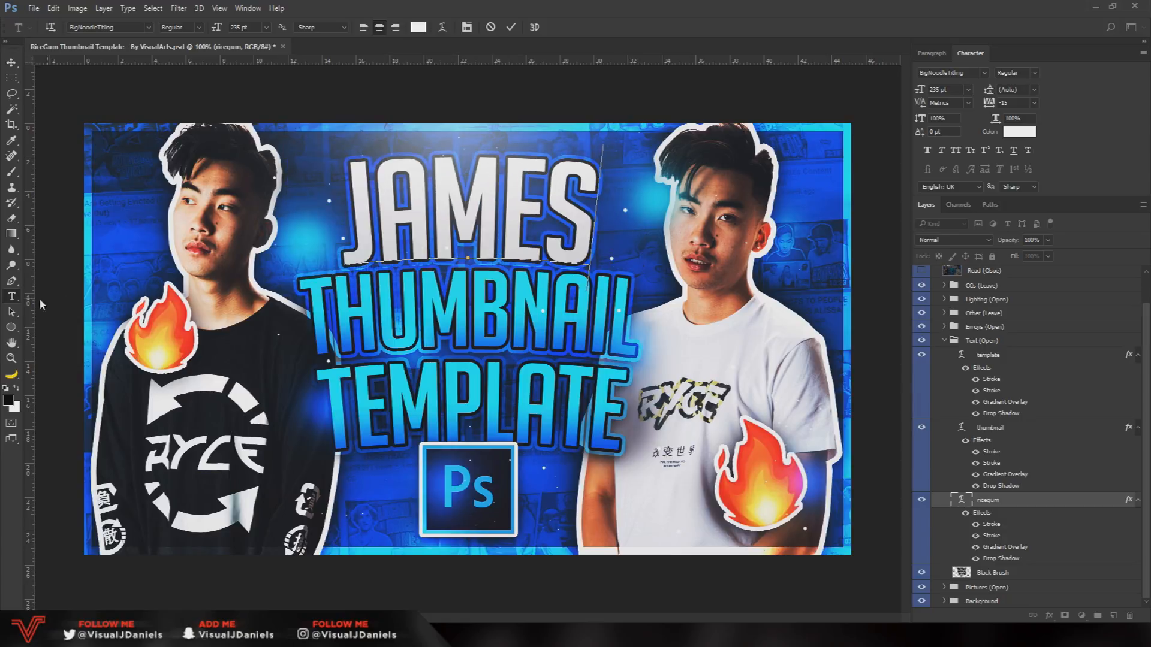
{"action": "left_click", "coordinate": [13, 300]}
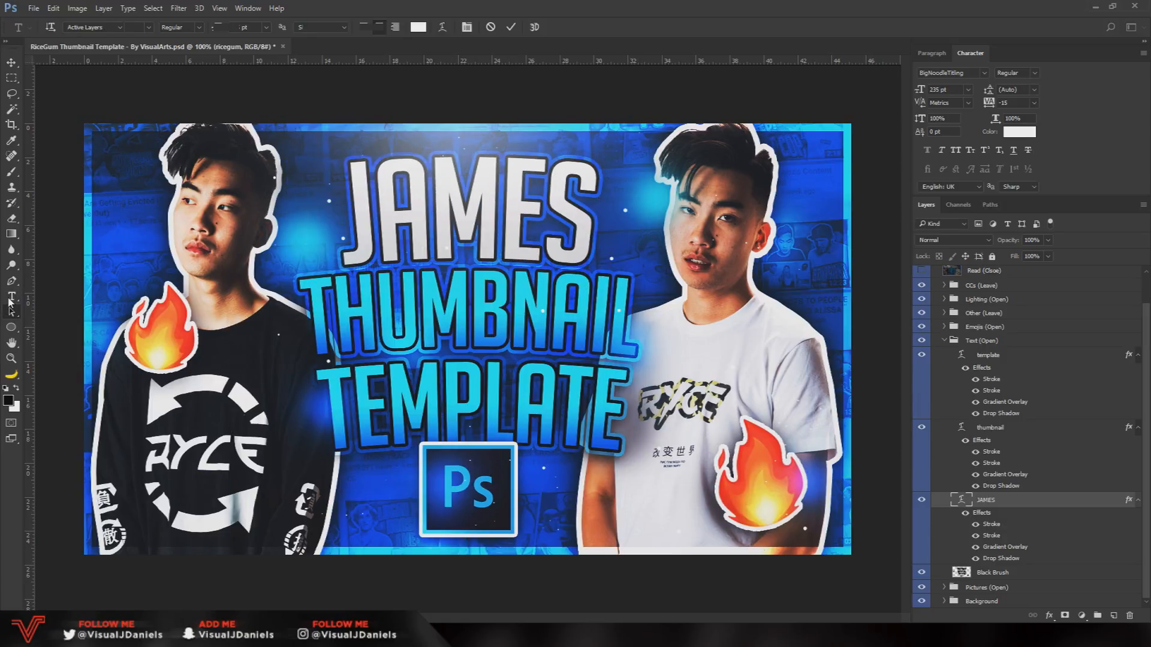
Change the THUMBNAIL text line to IS A SICK and the TEMPLATE line to YOUTUBER
{"action": "double_click", "coordinate": [444, 316]}
{"action": "type", "text": "DA"}
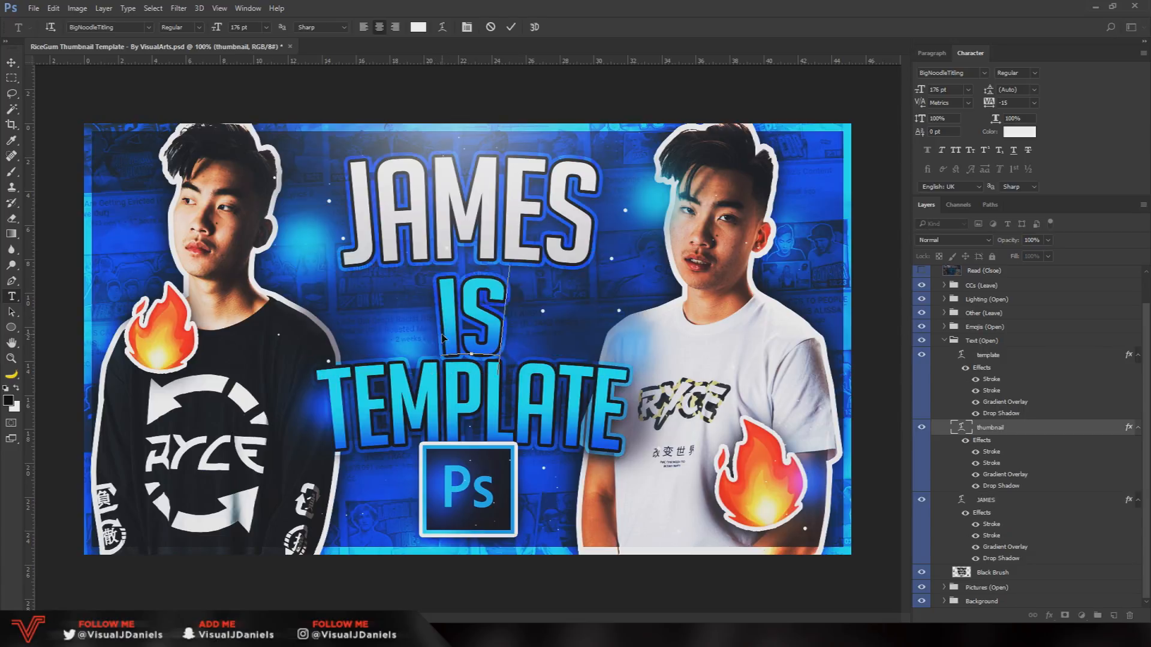
{"action": "type", "text": " A"}
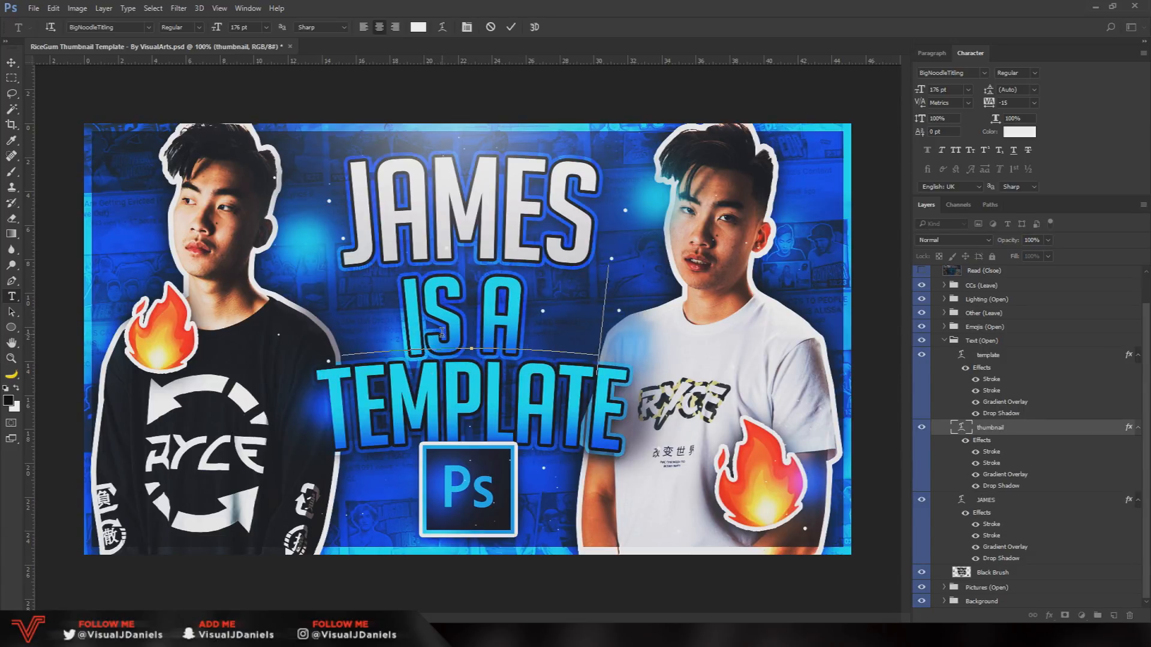
{"action": "type", "text": " SICK"}
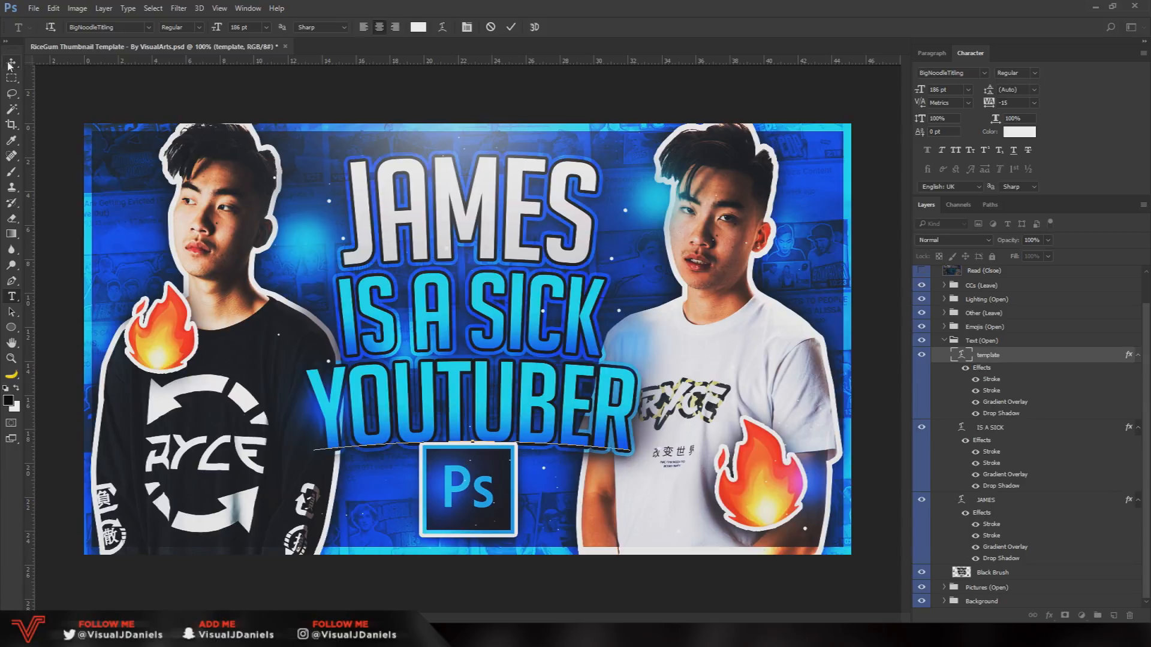
Move the YOUTUBER text line slightly down over the Photoshop icon
{"action": "left_click", "coordinate": [10, 63]}
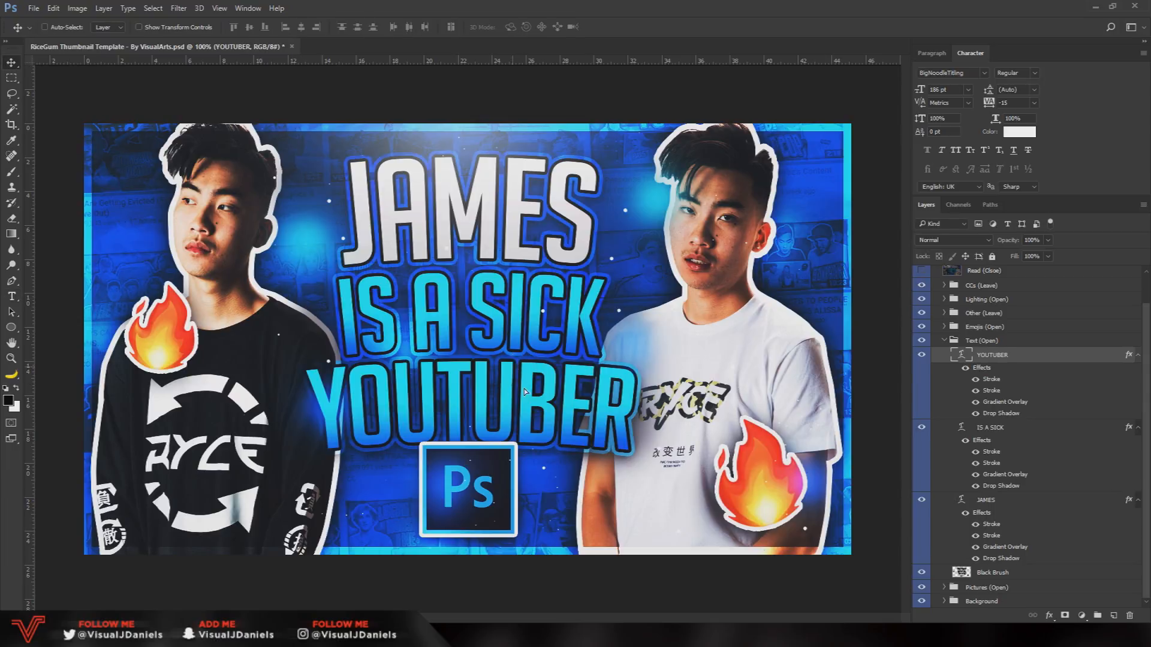
{"action": "left_click_drag", "start_coordinate": [499, 373], "coordinate": [496, 394]}
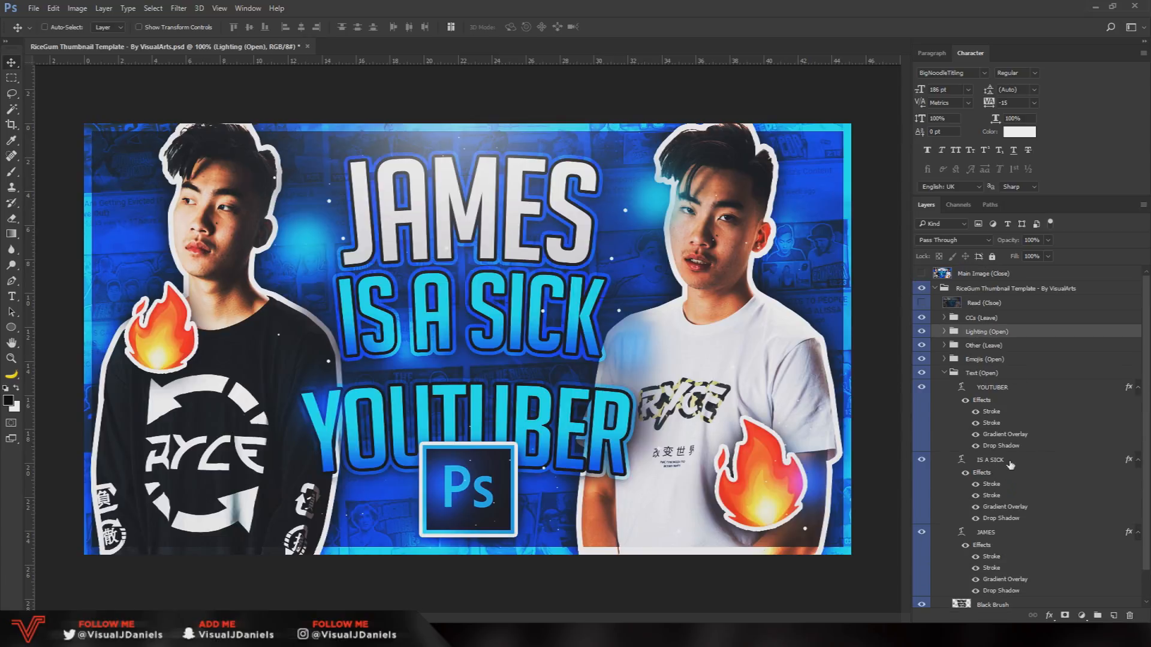
Examine the Gradient Overlay settings and gradient in the layer style of the IS A SICK text layer
{"action": "double_click", "coordinate": [1021, 466]}
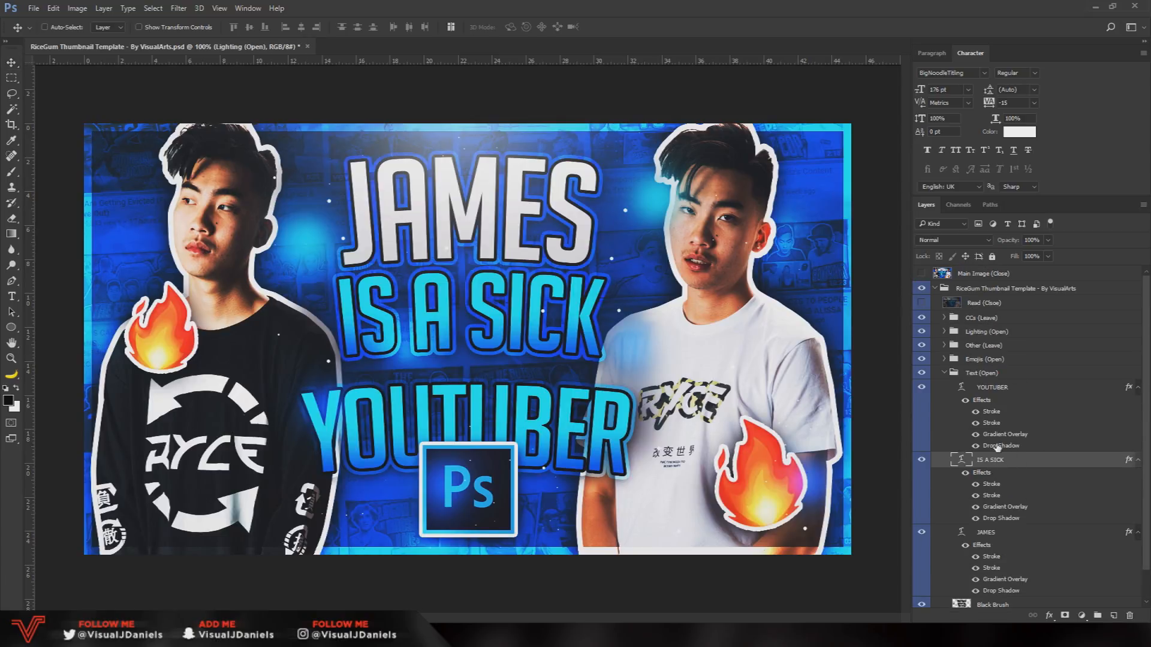
{"action": "left_click", "coordinate": [396, 219]}
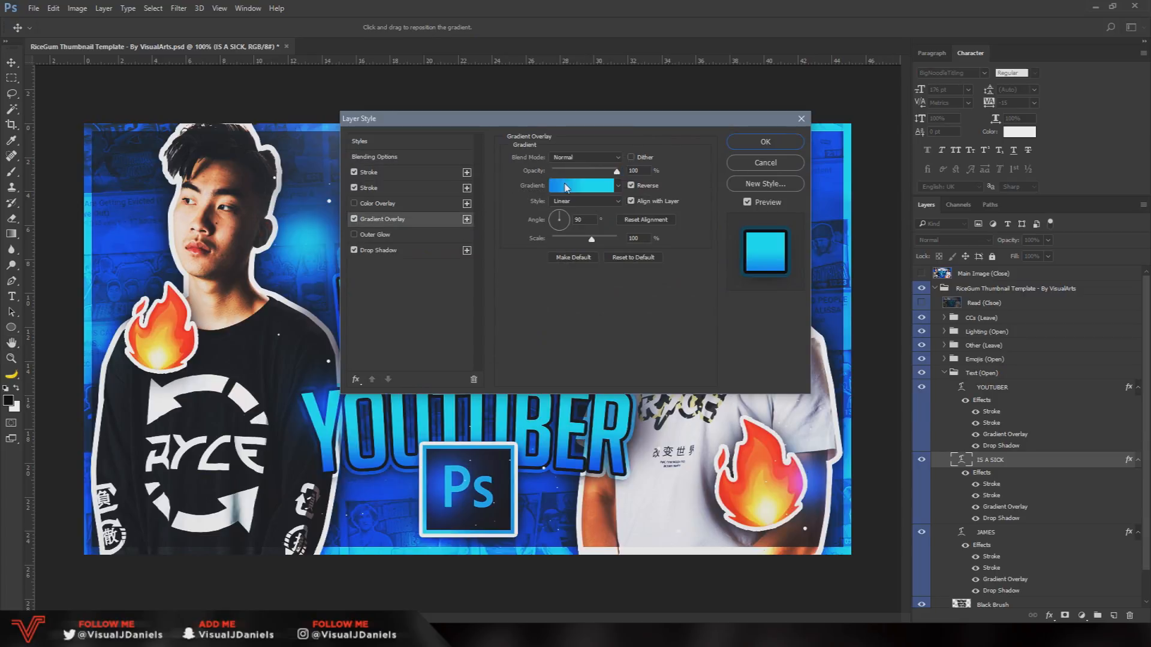
{"action": "left_click", "coordinate": [572, 186]}
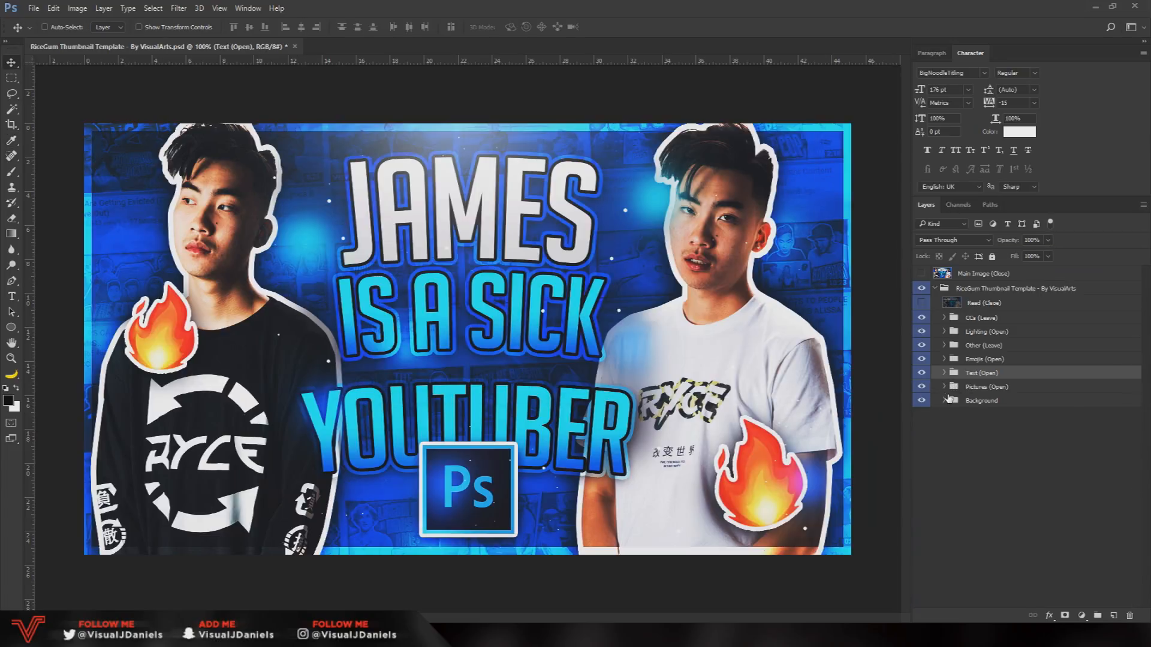
Expand the Pictures (Open) group, choose the Pen tool and copy the layer style of Layer 6
{"action": "left_click", "coordinate": [945, 387]}
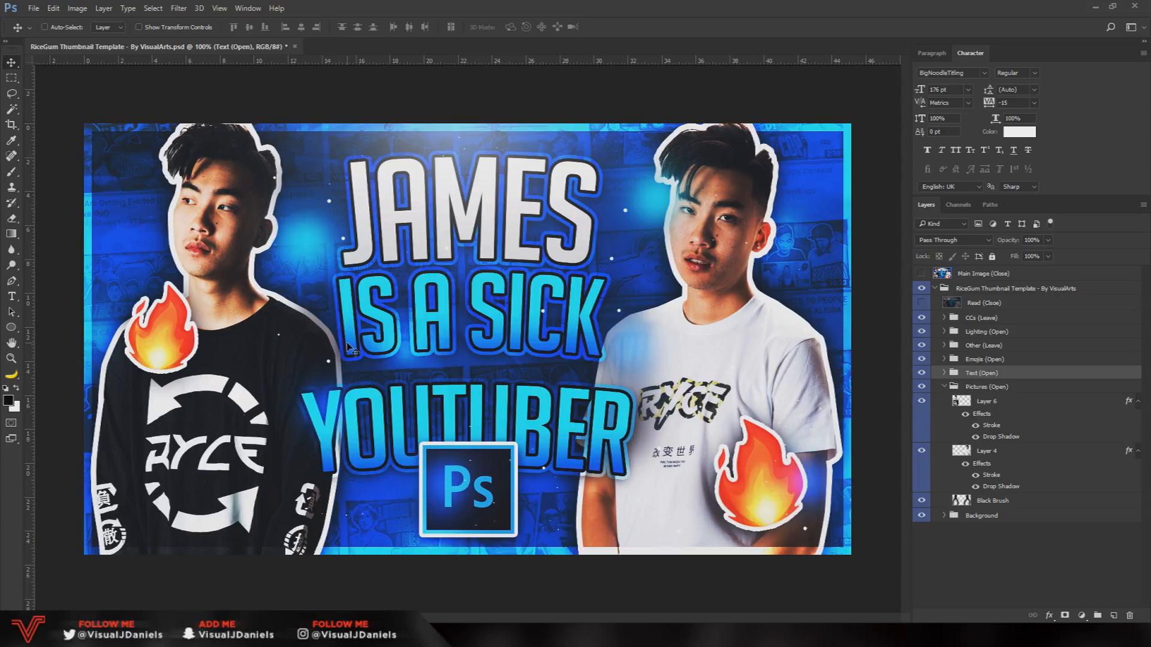
{"action": "left_click", "coordinate": [11, 281]}
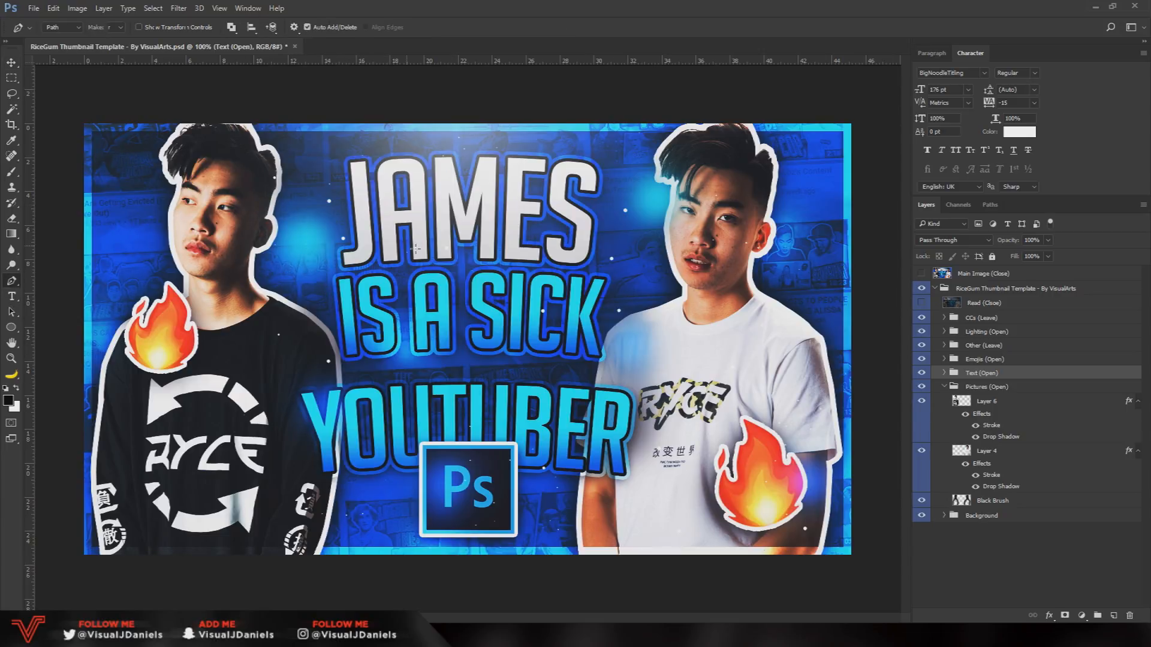
{"action": "right_click", "coordinate": [1010, 409]}
{"action": "left_click", "coordinate": [887, 348]}
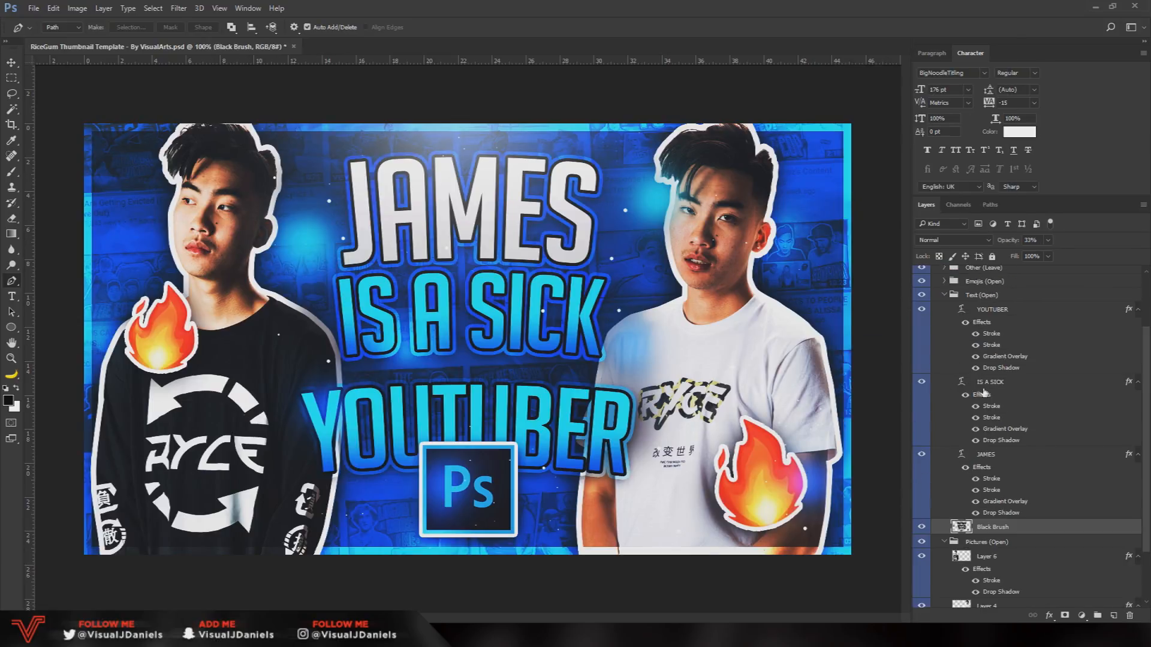
Select the Black Brush layer of the Pictures (Open) group and sweep a black brush stroke across the lower edge of the first title line
{"action": "scroll", "coordinate": [995, 539], "scroll_direction": "down", "scroll_amount": 3}
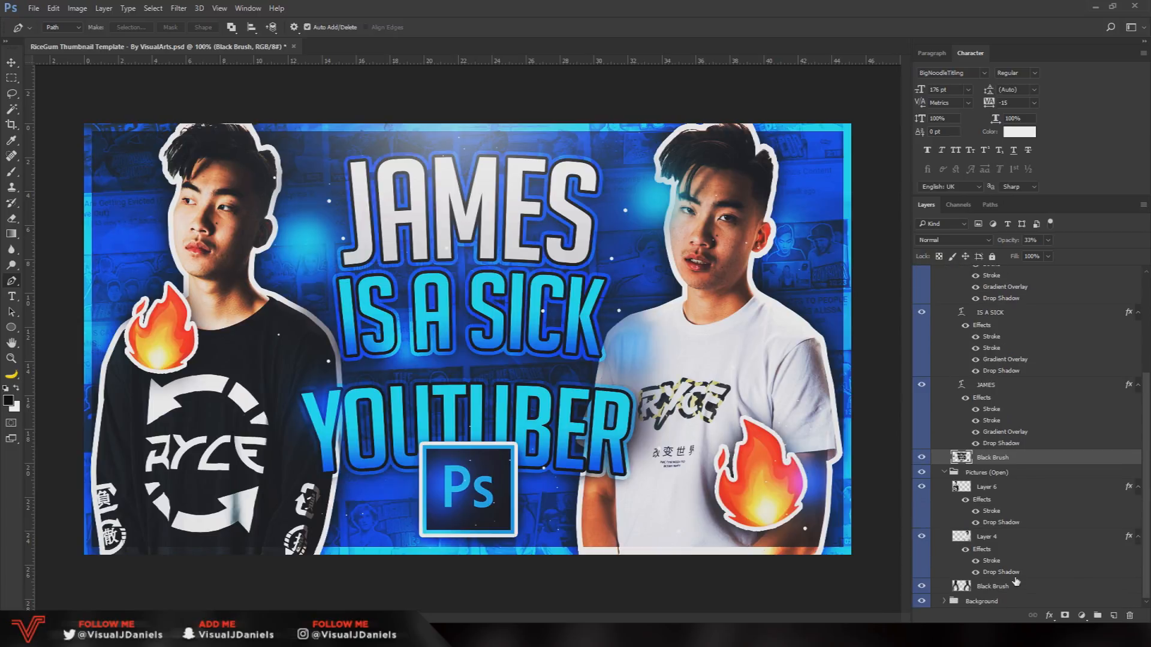
{"action": "left_click", "coordinate": [1010, 590]}
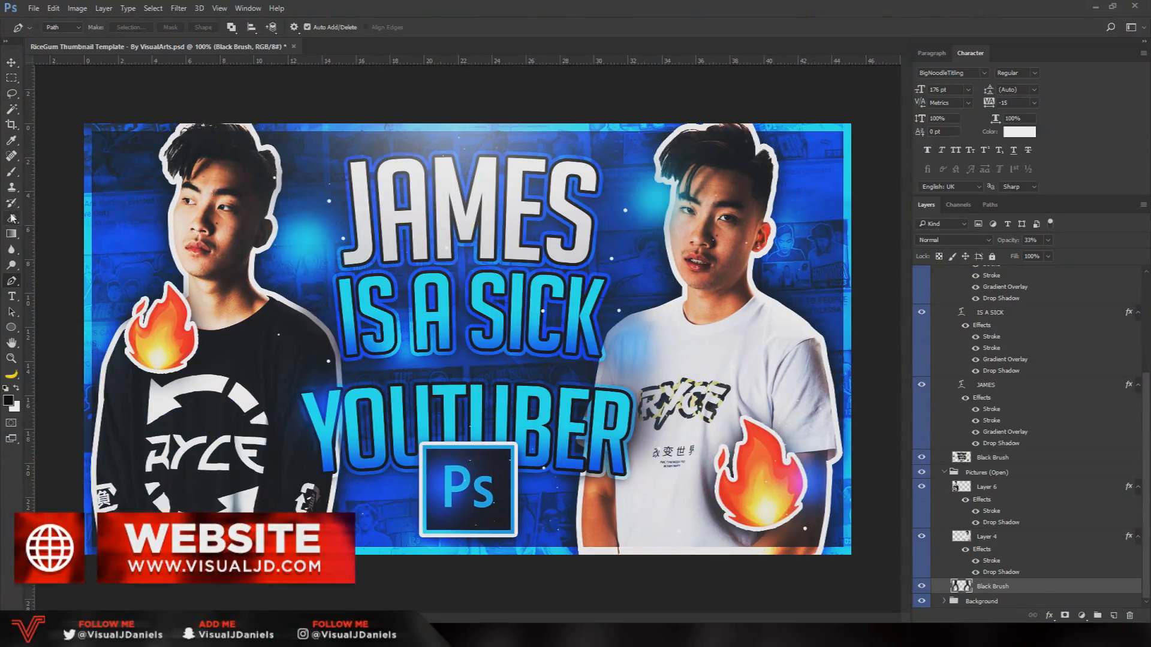
{"action": "left_click", "coordinate": [11, 174]}
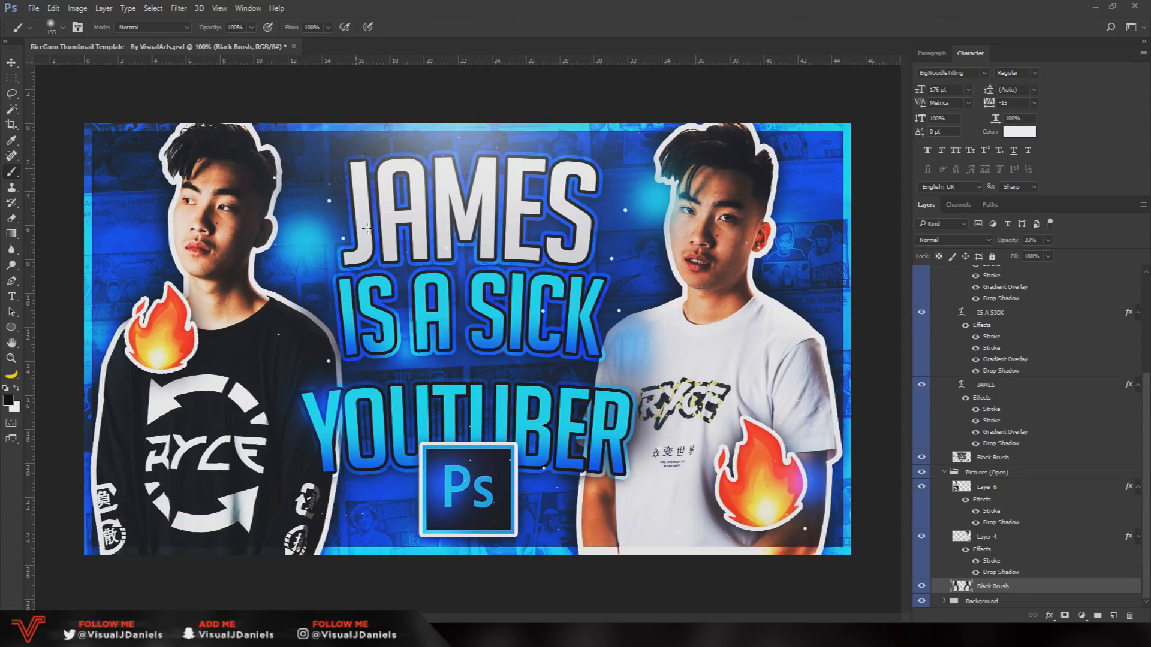
{"action": "left_click_drag", "start_coordinate": [384, 259], "coordinate": [539, 260]}
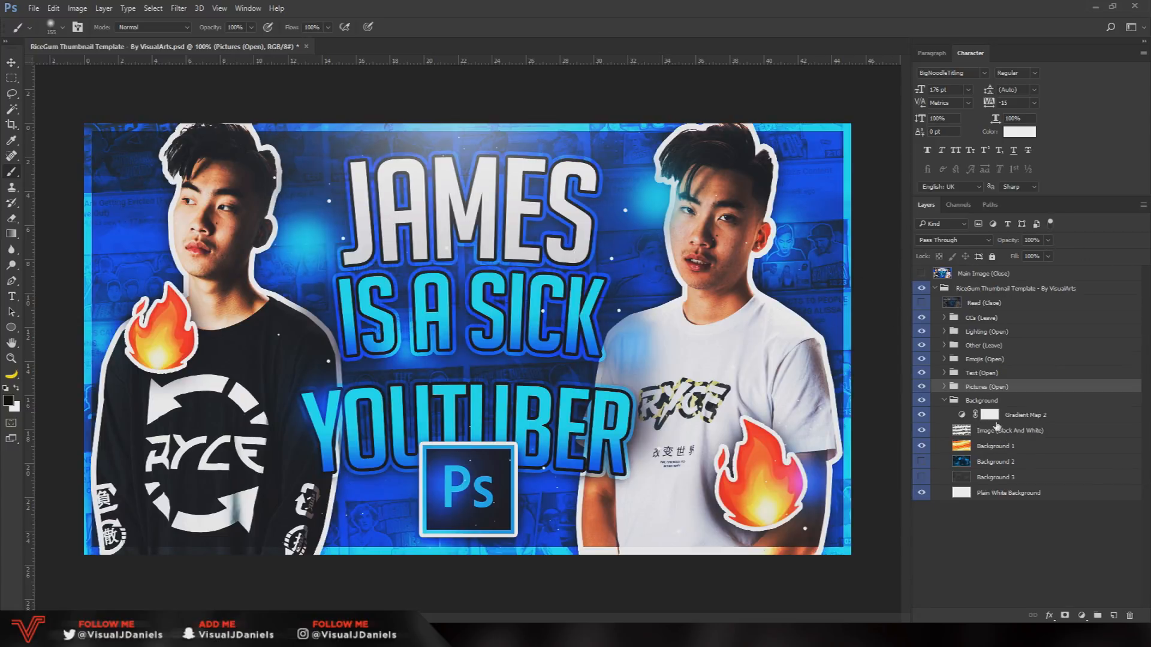
Hide the Image (Black And White) layer in the Background group and select the Background 1 layer
{"action": "left_click", "coordinate": [1023, 451]}
{"action": "left_click", "coordinate": [1013, 431]}
{"action": "left_click", "coordinate": [921, 431]}
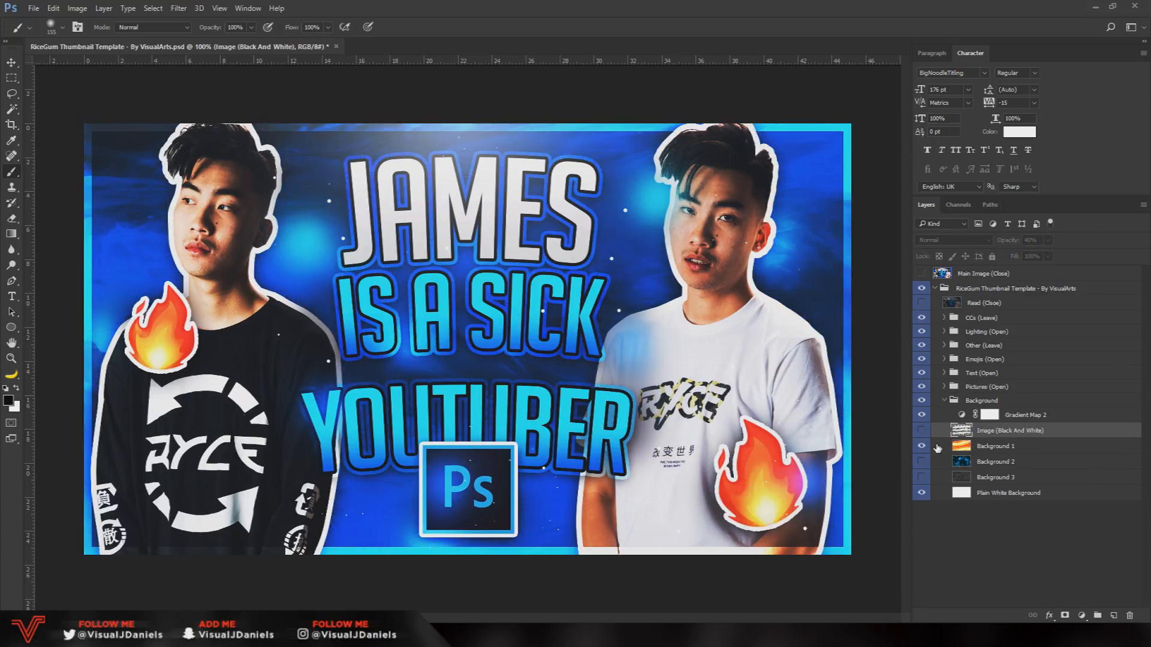
{"action": "left_click", "coordinate": [935, 448]}
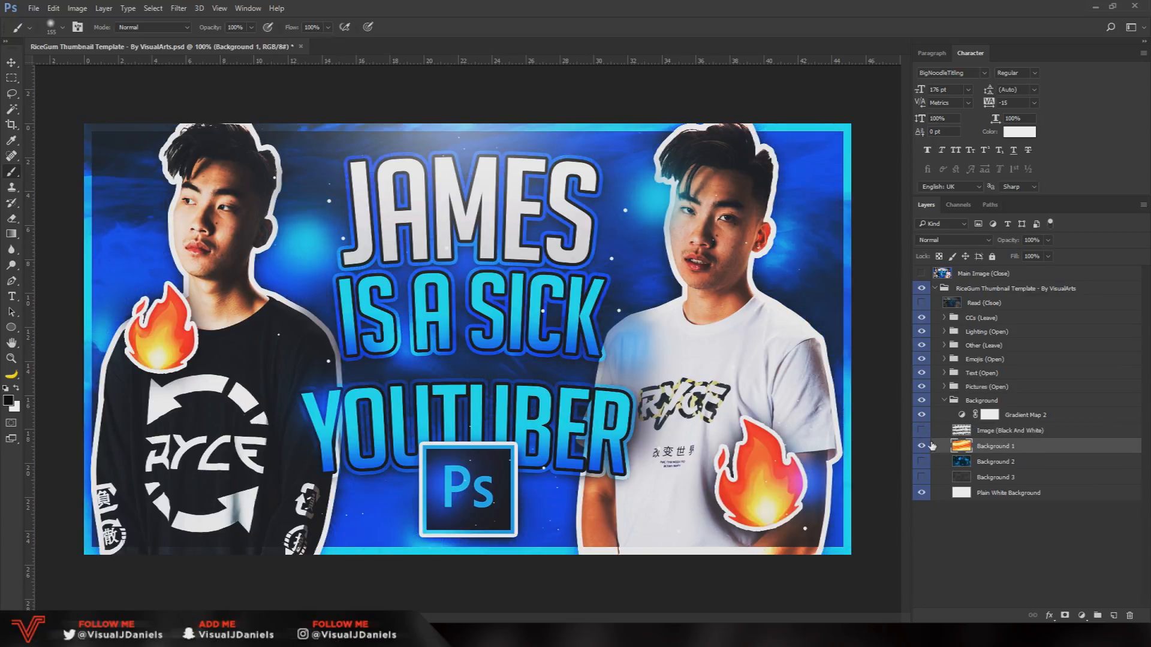
Recolour the Gradient Map 2 adjustment by setting the end stop of its gradient to red ff0000
{"action": "double_click", "coordinate": [961, 415]}
{"action": "left_click", "coordinate": [680, 238]}
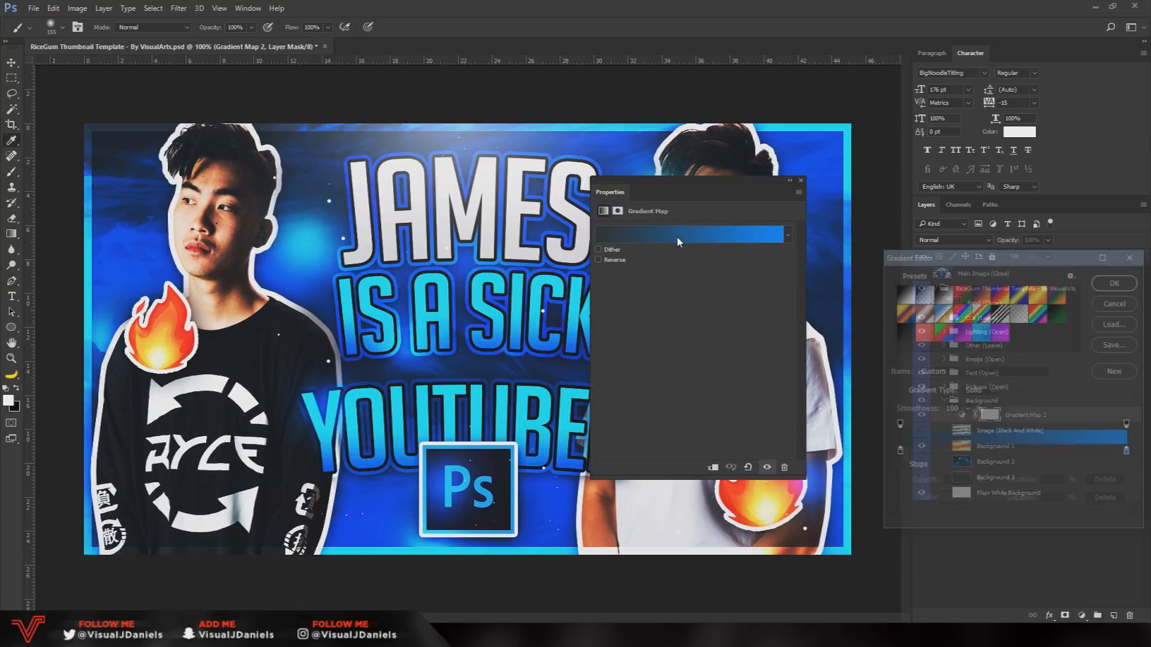
{"action": "left_click_drag", "start_coordinate": [957, 259], "coordinate": [575, 163]}
{"action": "double_click", "coordinate": [815, 420]}
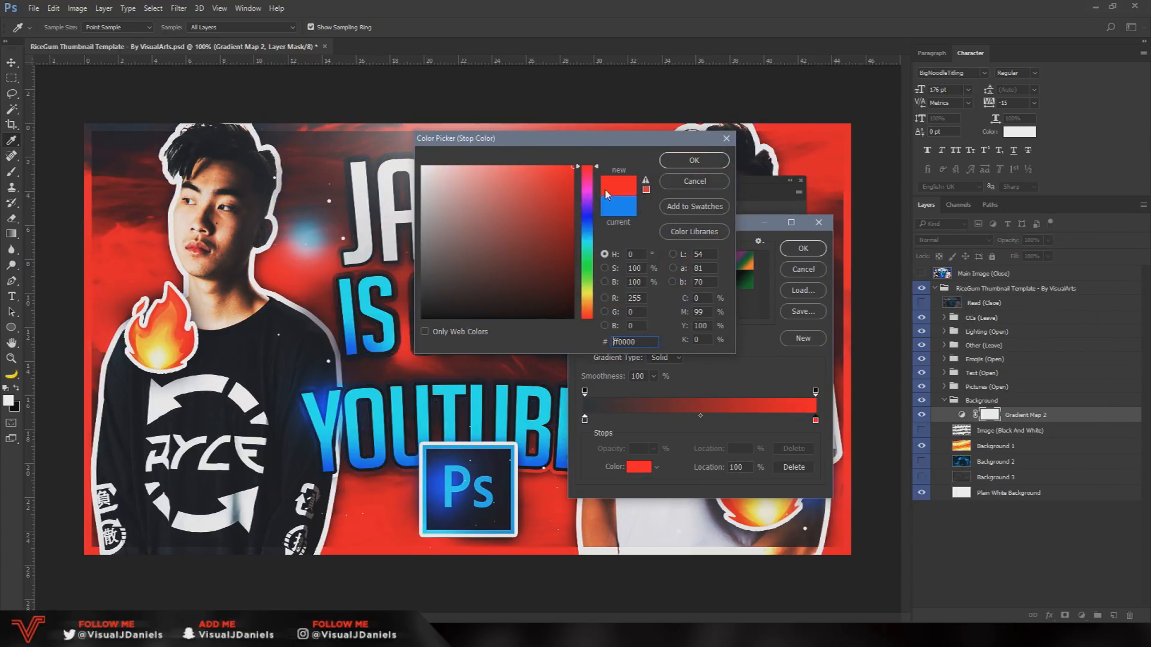
{"action": "left_click", "coordinate": [691, 162]}
{"action": "left_click", "coordinate": [803, 248]}
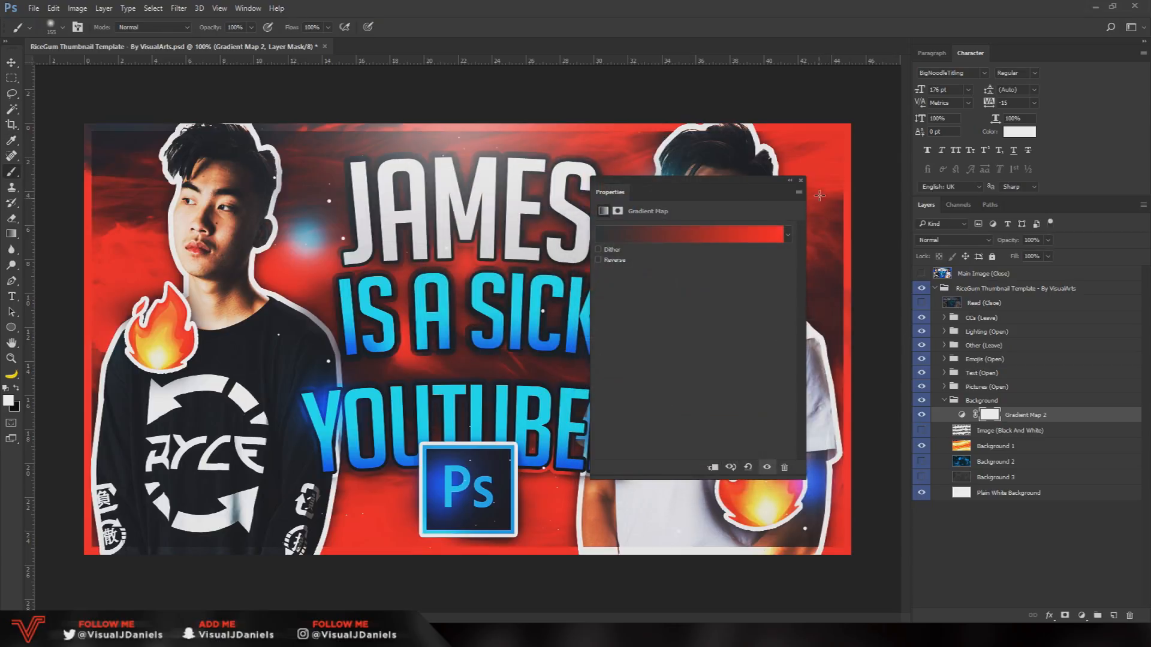
{"action": "left_click", "coordinate": [801, 181]}
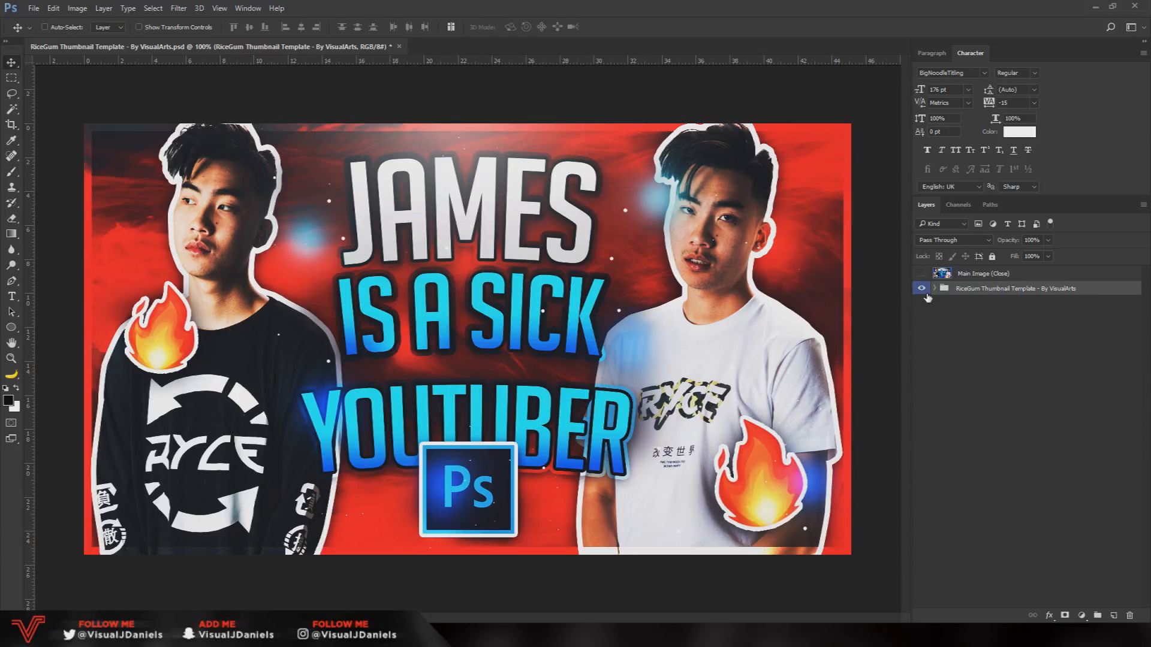
Duplicate the collapsed RiceGum Thumbnail Template group and merge the copy into a single layer
{"action": "left_click", "coordinate": [933, 289]}
{"action": "left_click", "coordinate": [936, 289]}
{"action": "key", "text": "ctrl+j"}
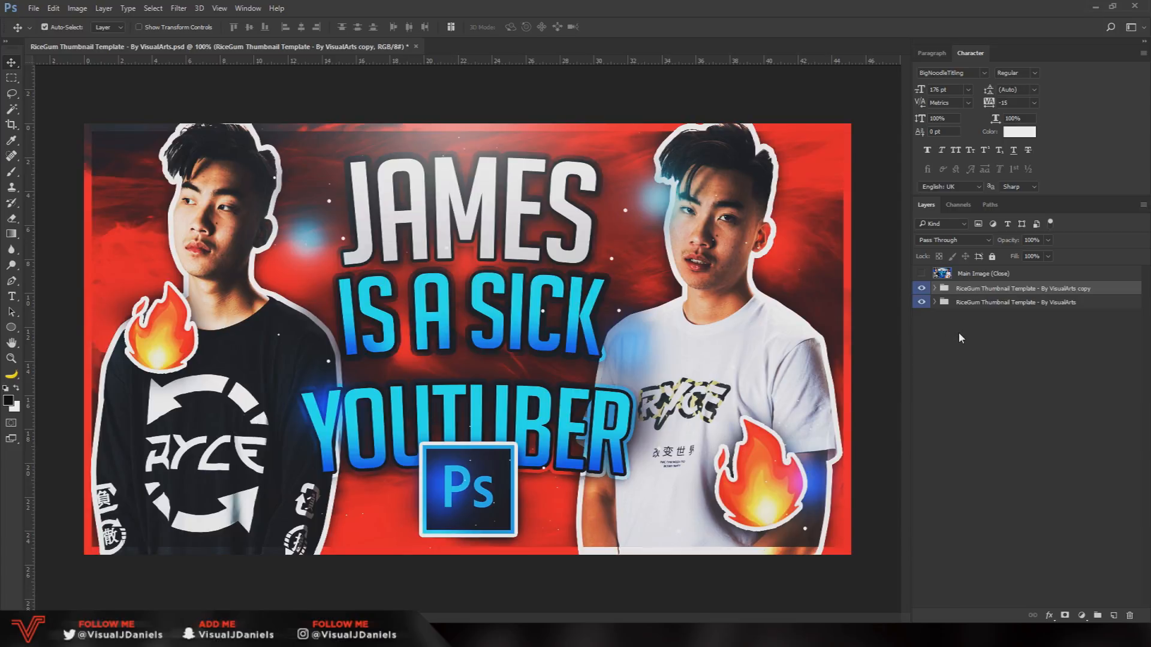
{"action": "key", "text": "ctrl+e"}
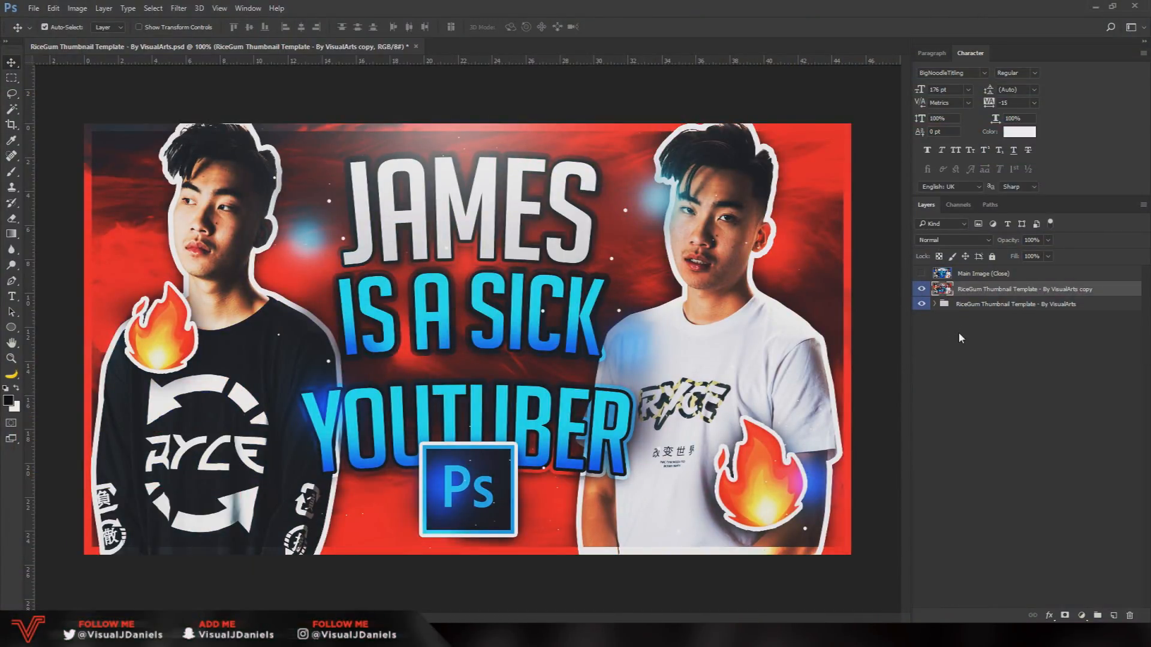
Duplicate the merged template layer so that two flattened copies sit above the original group
{"action": "key", "text": "ctrl+j"}
{"action": "left_click", "coordinate": [973, 306]}
{"action": "left_click", "coordinate": [976, 290]}
{"action": "left_click", "coordinate": [975, 306]}
{"action": "left_click", "coordinate": [972, 292]}
{"action": "left_click", "coordinate": [973, 307]}
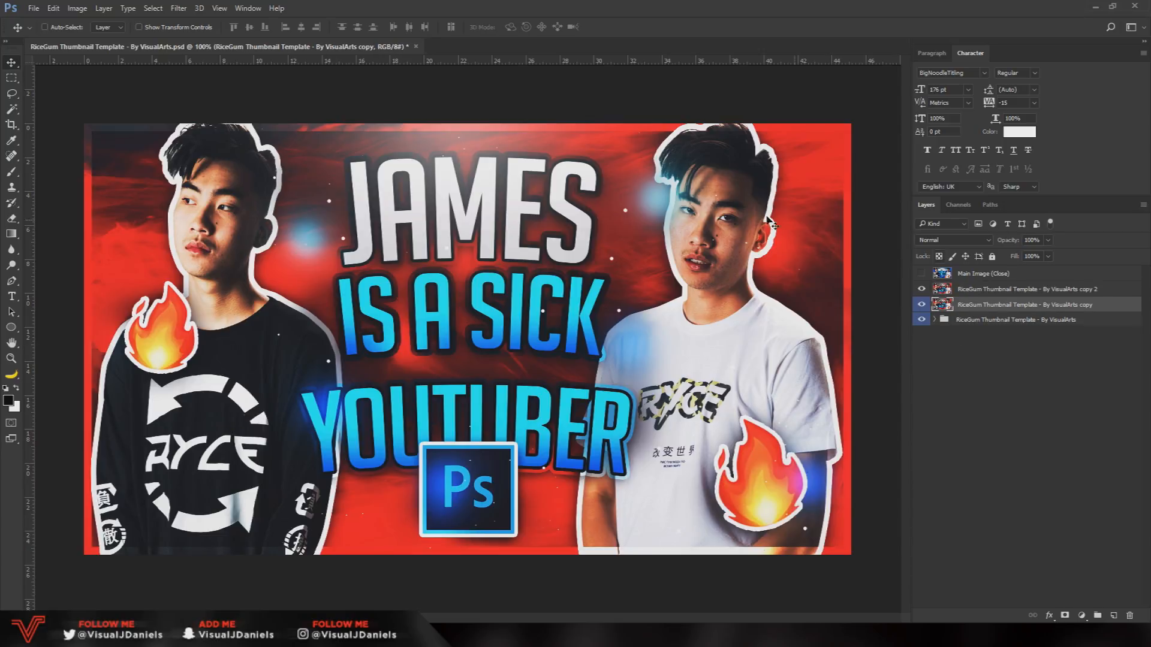
Apply a High Pass filter with a radius of about 1.3 pixels to the upper merged template copy and set its blend mode to Overlay
{"action": "left_click", "coordinate": [988, 294]}
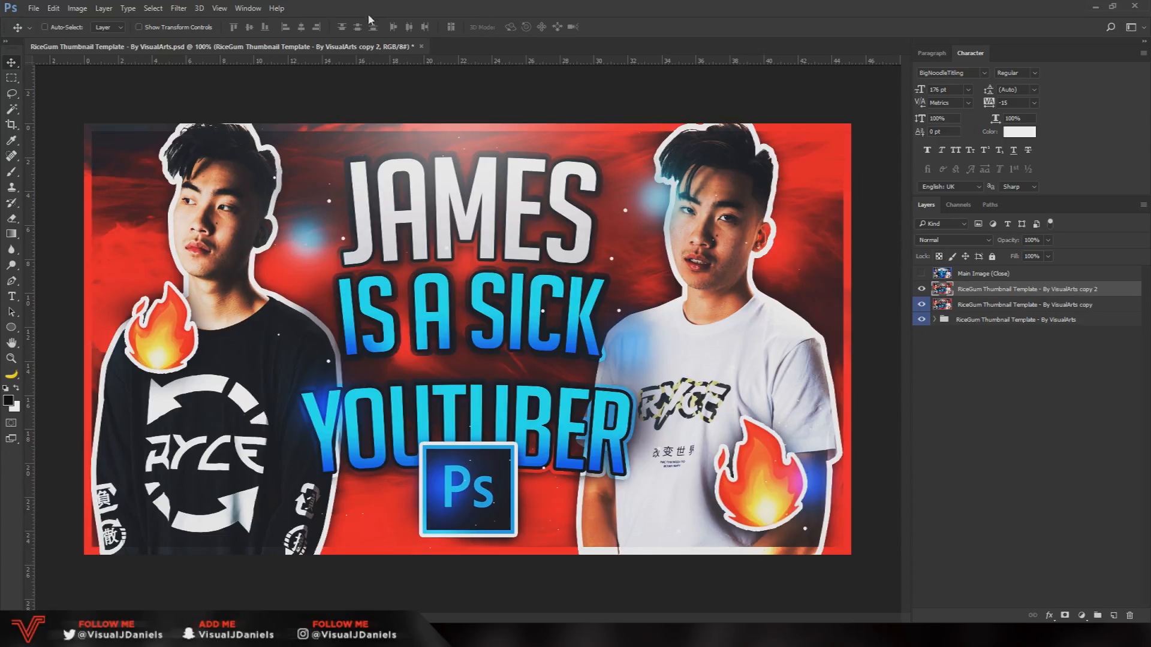
{"action": "left_click", "coordinate": [178, 8]}
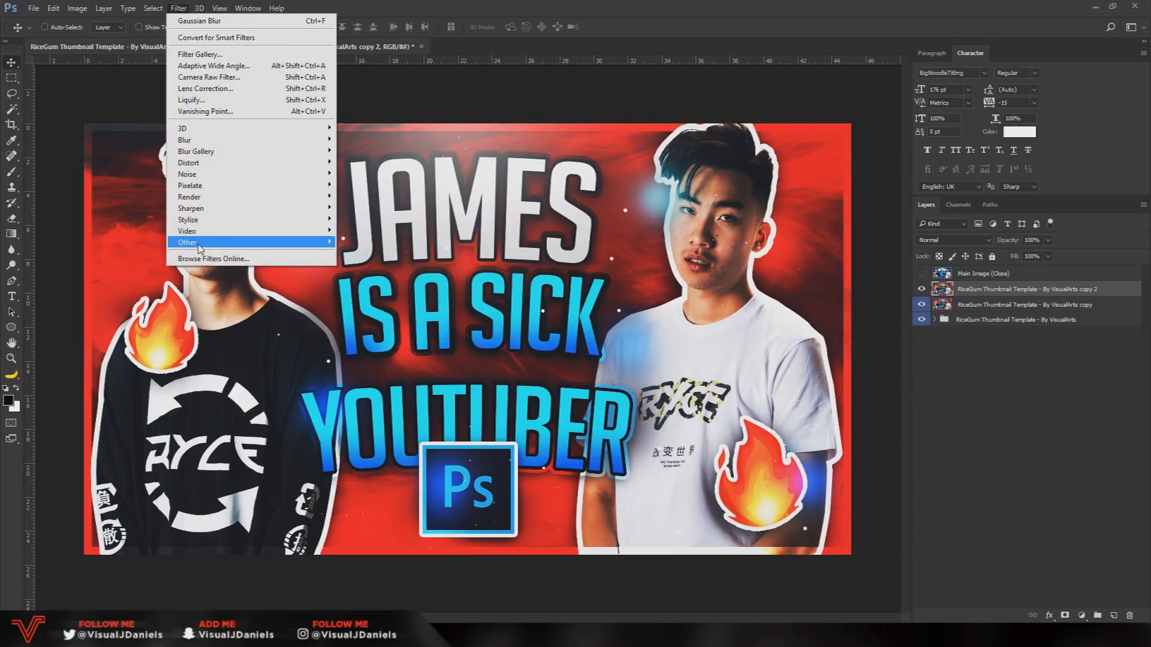
{"action": "mouse_move", "coordinate": [248, 247]}
{"action": "left_click", "coordinate": [138, 253]}
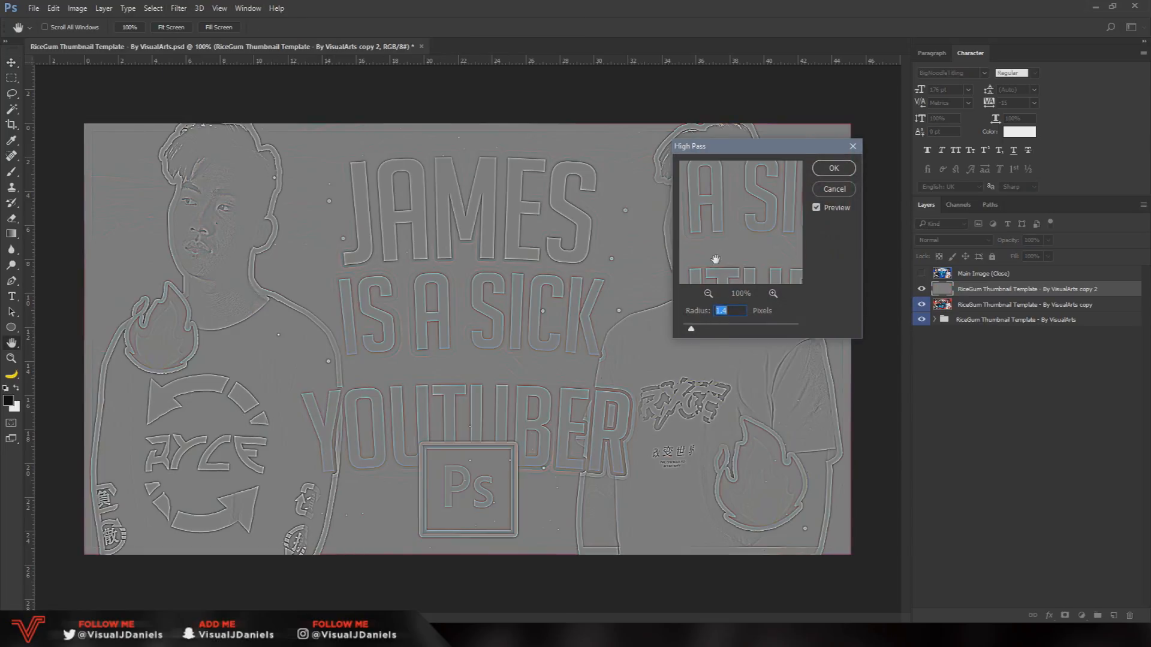
{"action": "left_click_drag", "start_coordinate": [725, 259], "coordinate": [664, 213]}
{"action": "left_click_drag", "start_coordinate": [737, 159], "coordinate": [557, 172]}
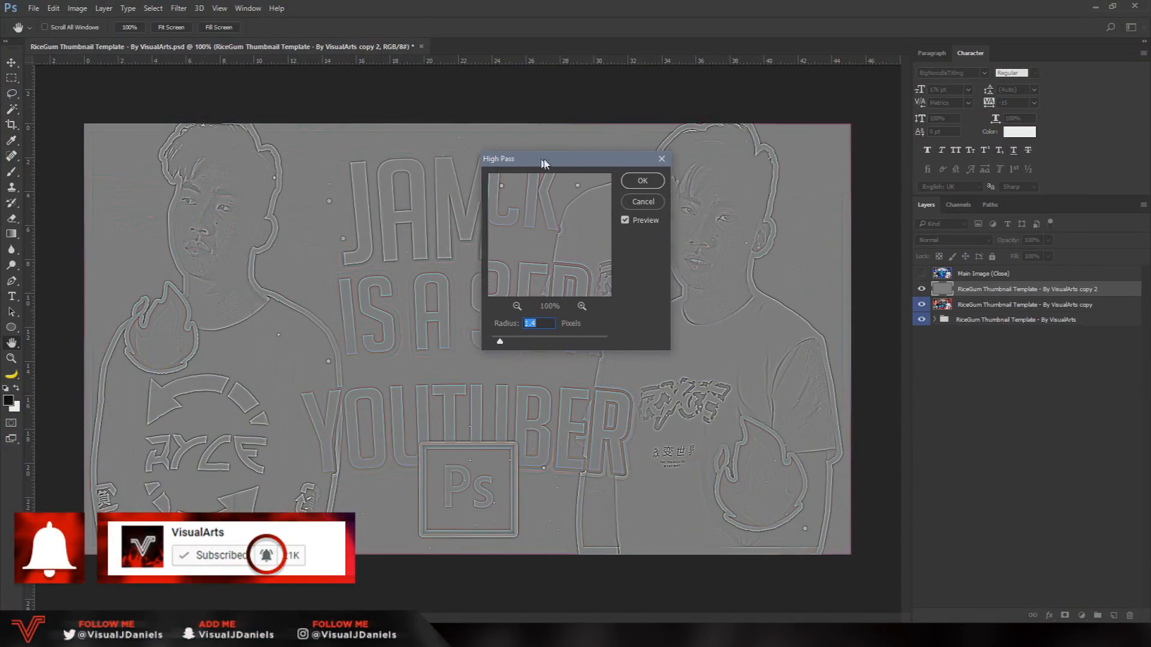
{"action": "mouse_move", "coordinate": [513, 341]}
{"action": "left_mouse_down"}
{"action": "mouse_move", "coordinate": [551, 365]}
{"action": "mouse_move", "coordinate": [507, 340]}
{"action": "left_mouse_up"}
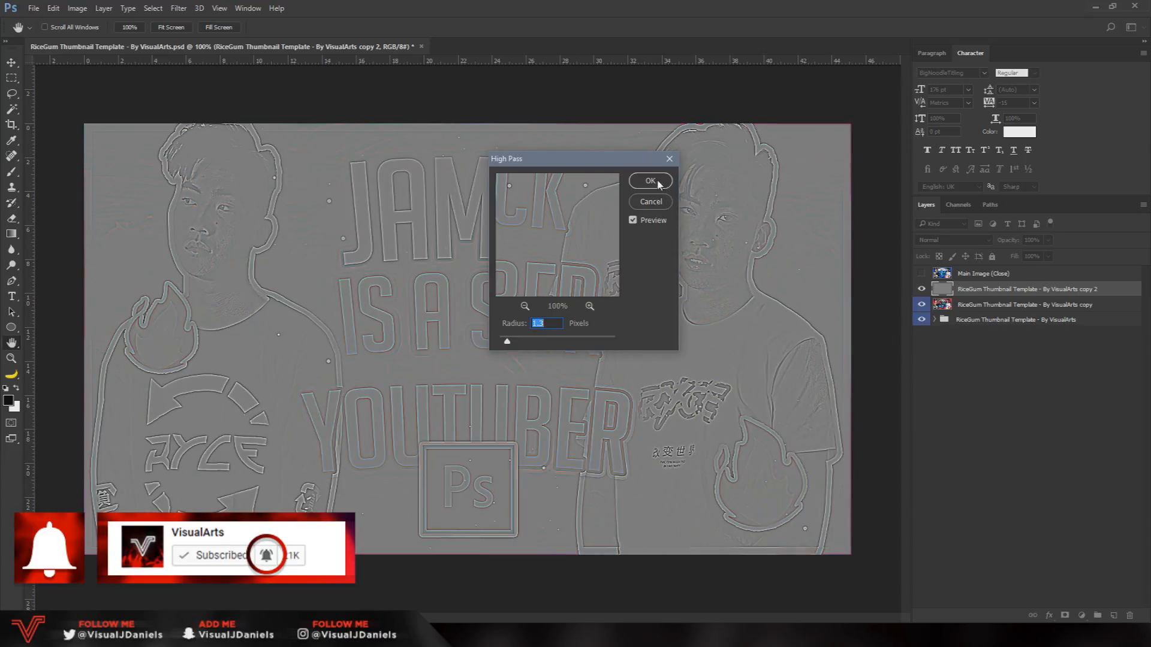
{"action": "left_click", "coordinate": [651, 182]}
{"action": "left_click", "coordinate": [953, 240]}
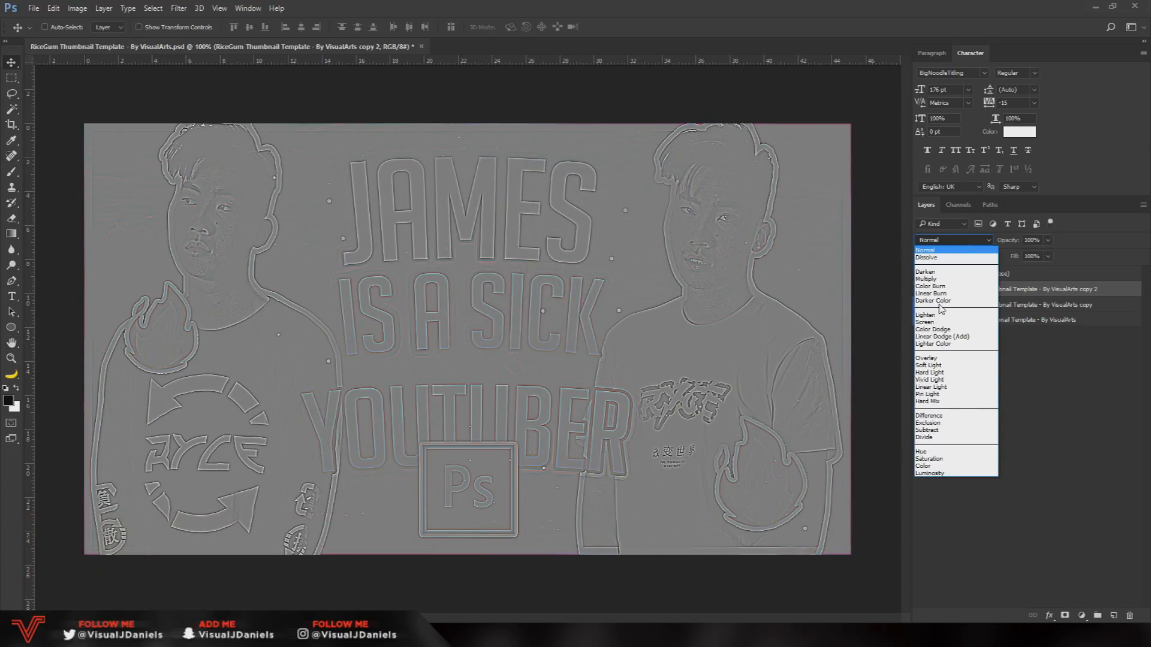
{"action": "left_click", "coordinate": [926, 357]}
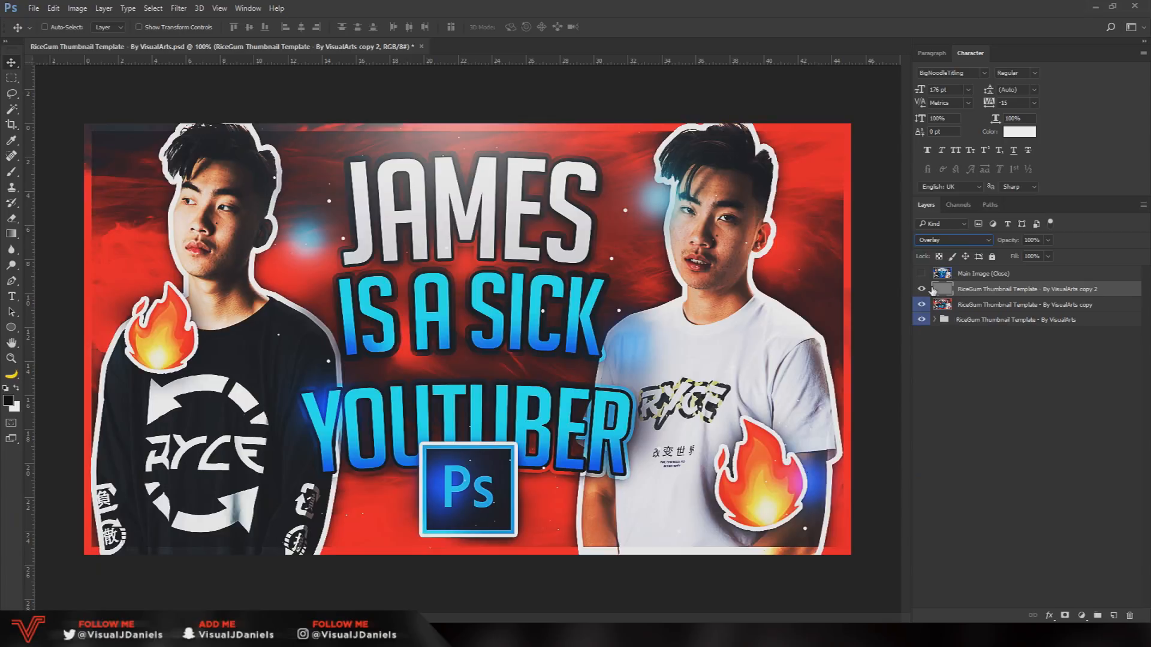
Compare the thumbnail with and without the High Pass overlay layer, at full view and closely around the title text
{"action": "left_click", "coordinate": [922, 288]}
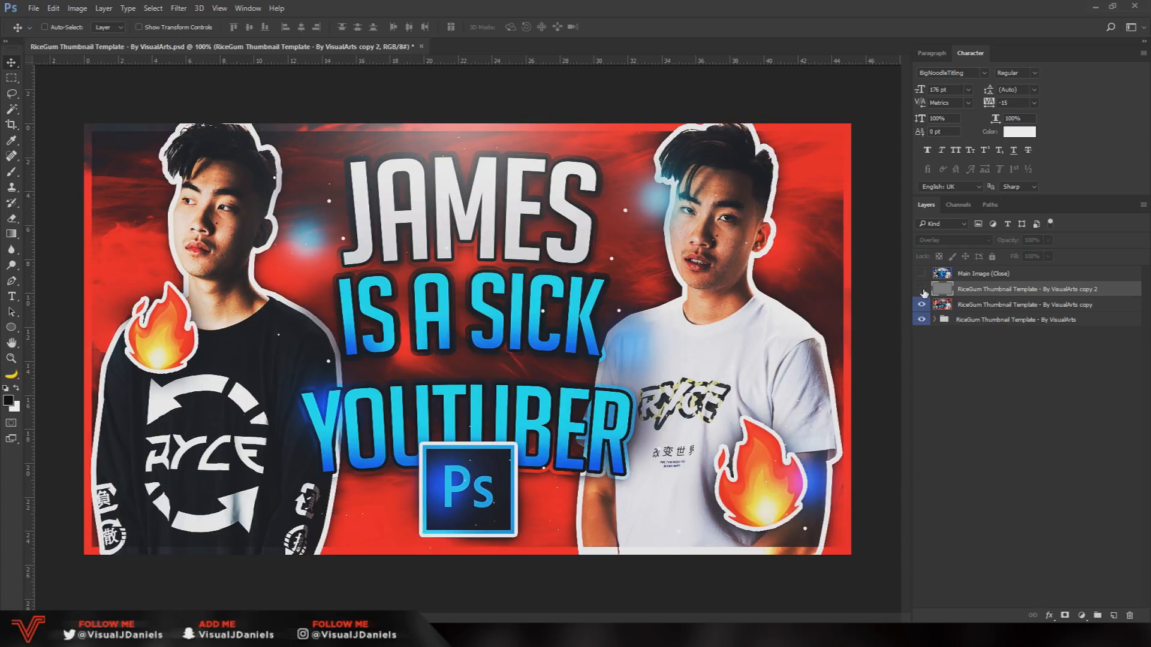
{"action": "left_click", "coordinate": [922, 289]}
{"action": "left_click", "coordinate": [922, 289]}
{"action": "left_click", "coordinate": [922, 289]}
{"action": "left_click", "coordinate": [922, 288]}
{"action": "left_click", "coordinate": [922, 289]}
{"action": "key", "text": "ctrl+plus"}
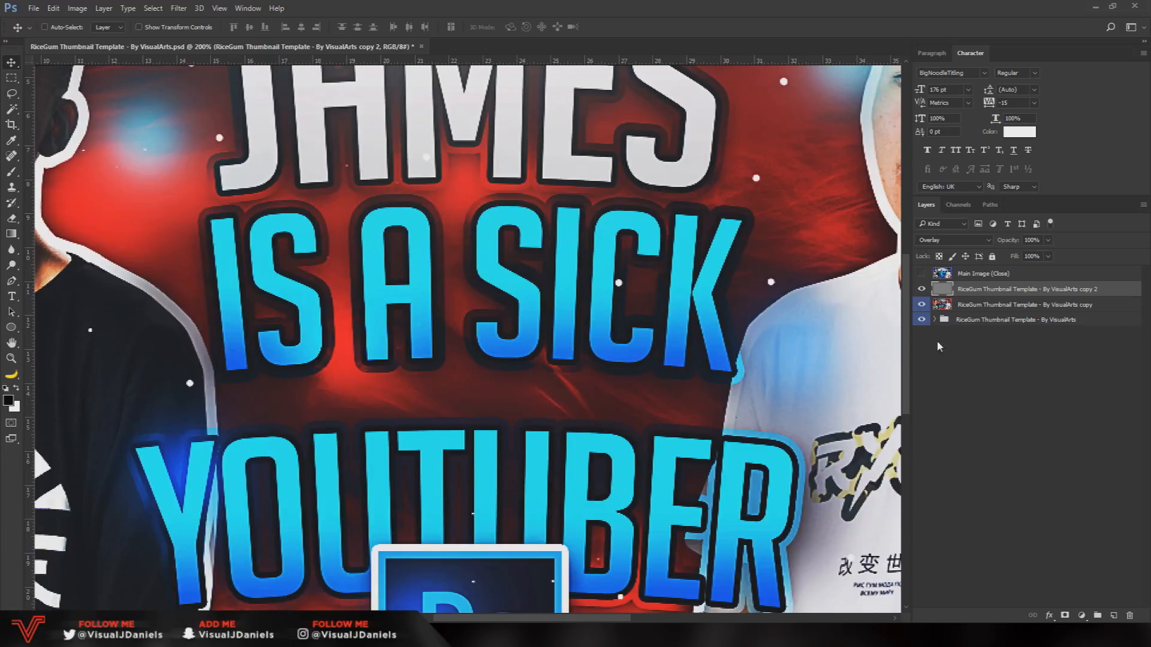
{"action": "scroll", "coordinate": [844, 334], "scroll_direction": "down", "scroll_amount": 2}
{"action": "left_click", "coordinate": [922, 290]}
{"action": "left_click", "coordinate": [922, 290]}
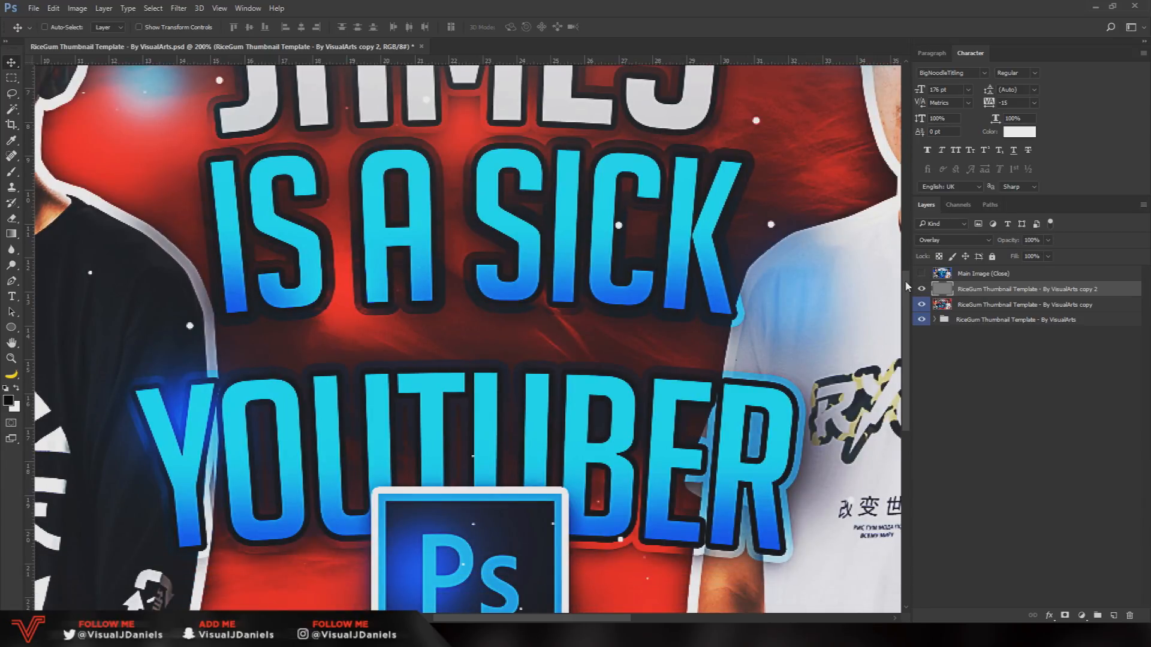